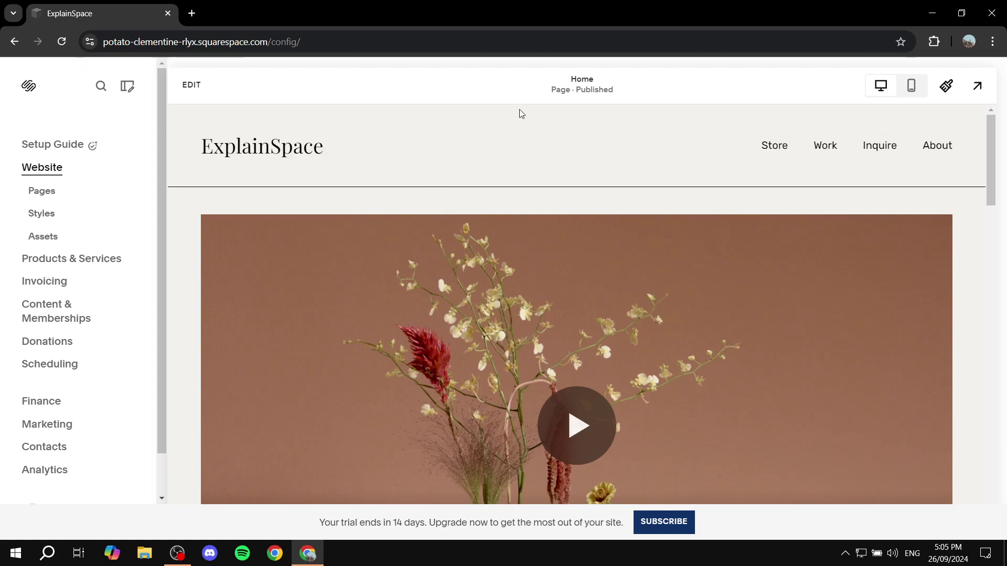
Edit the Home page and insert a blank section above the two-image section.
click(190, 88)
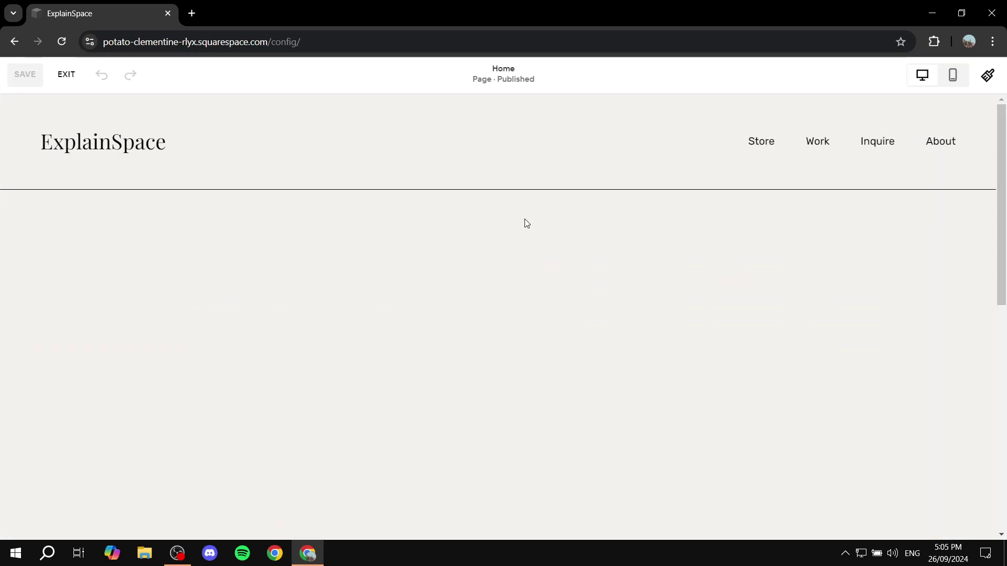
scroll(527, 228, down, 3)
scroll(620, 275, down, 1)
scroll(616, 323, down, 5)
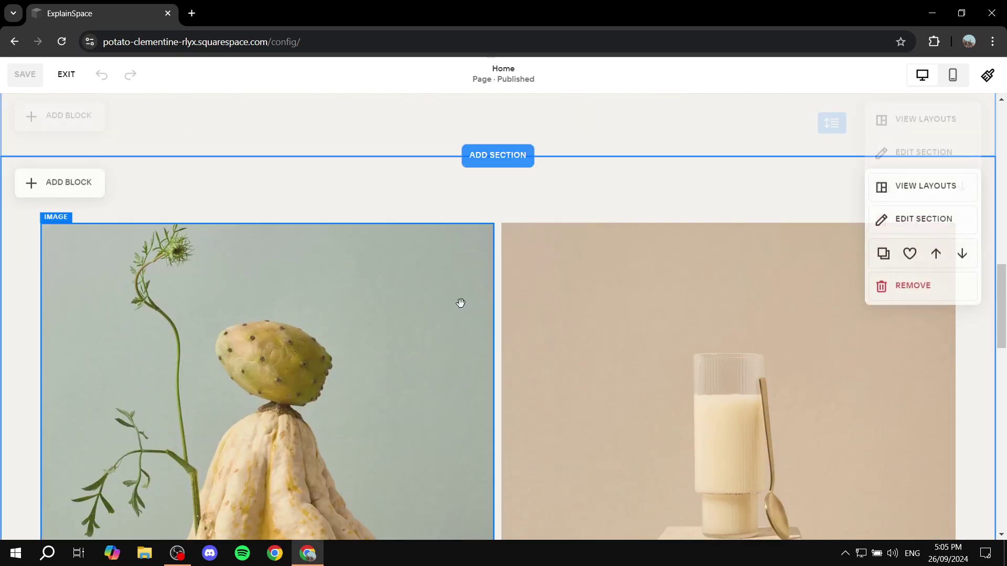
click(517, 161)
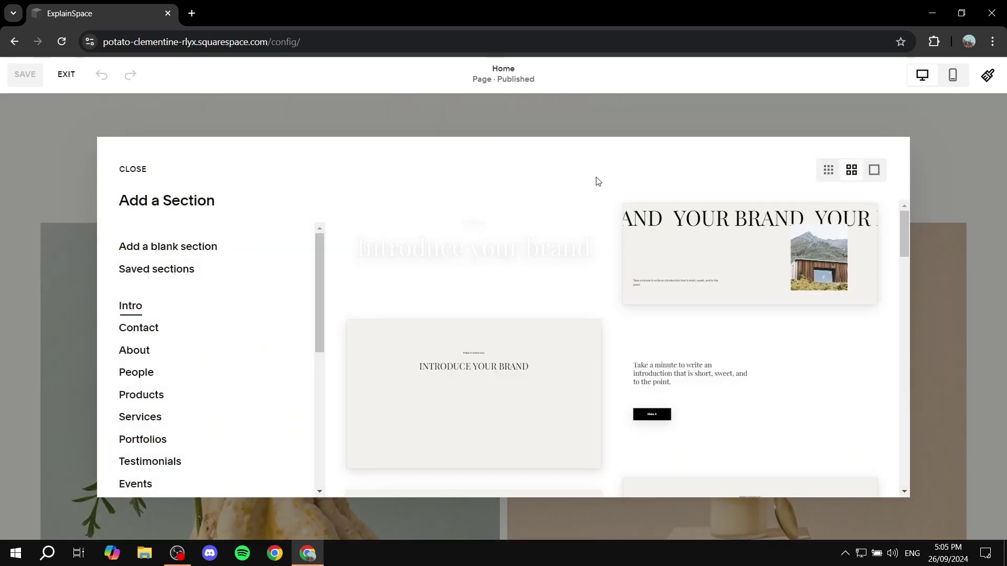
click(133, 169)
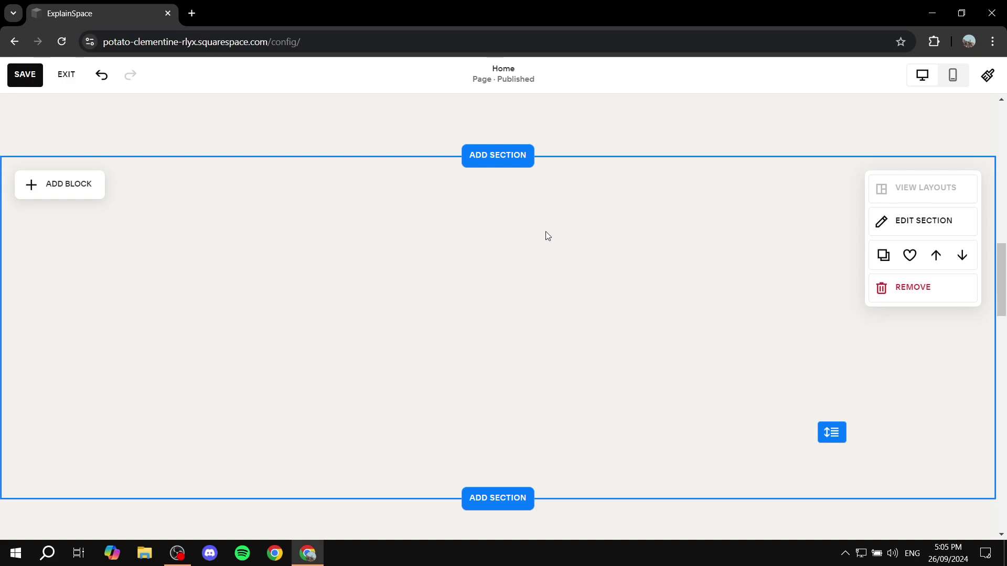
Add a Map block, which shows New York, to the blank section.
click(62, 187)
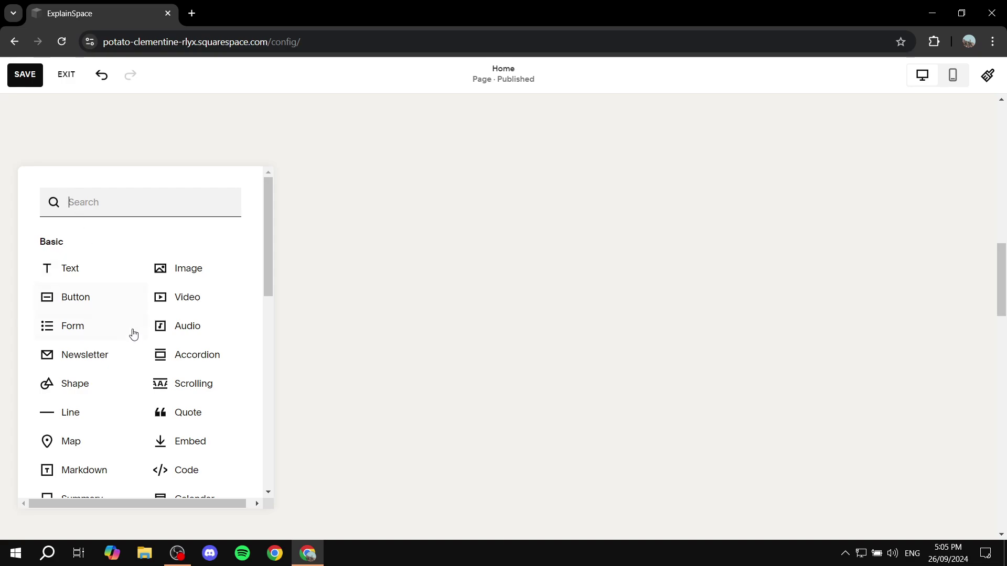
scroll(175, 353, down, 1)
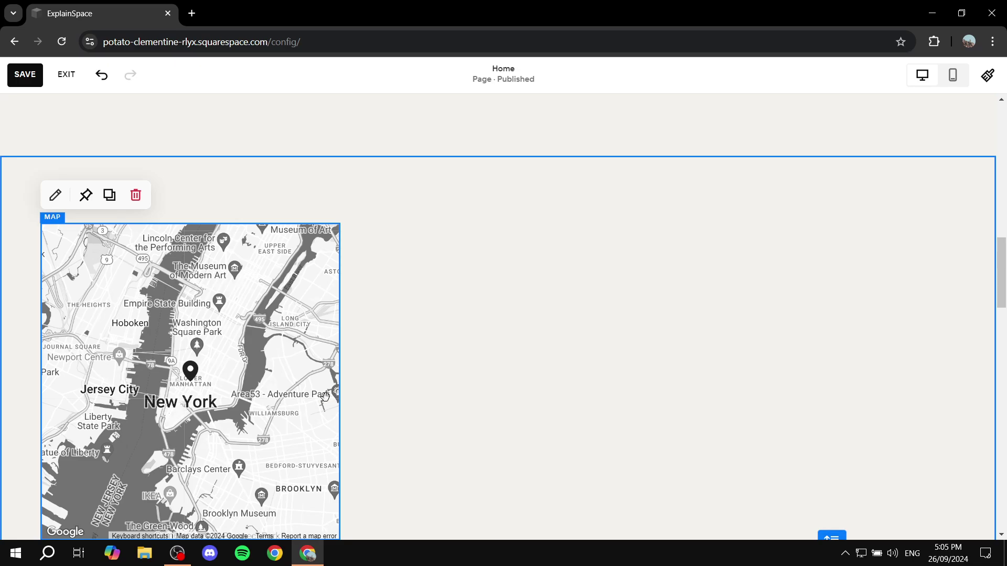
Center the map block and drag its left and right edges to the page edges.
mouse_move(310, 394)
mouse_down()
mouse_move(614, 331)
mouse_move(592, 338)
mouse_up()
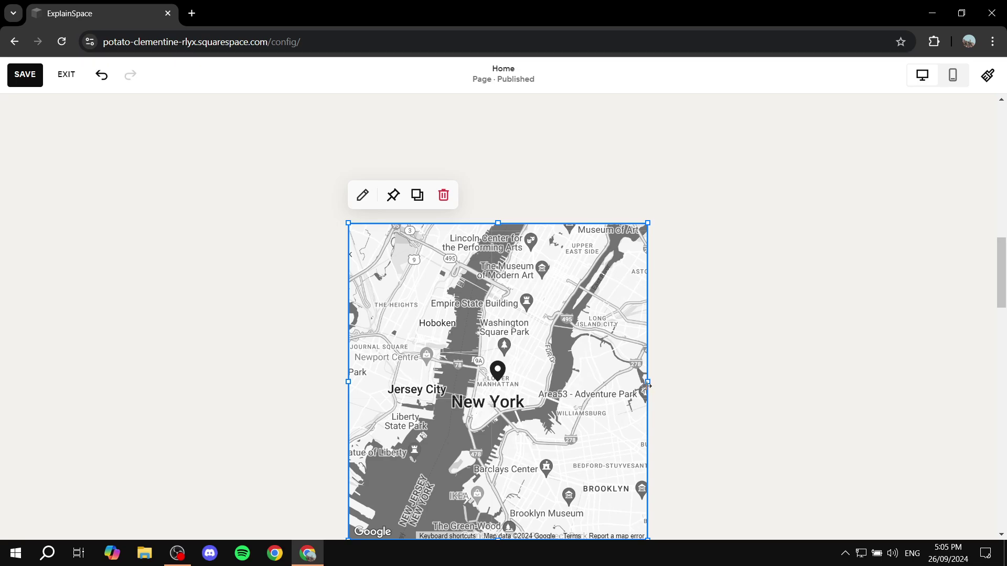
drag(647, 381, 991, 381)
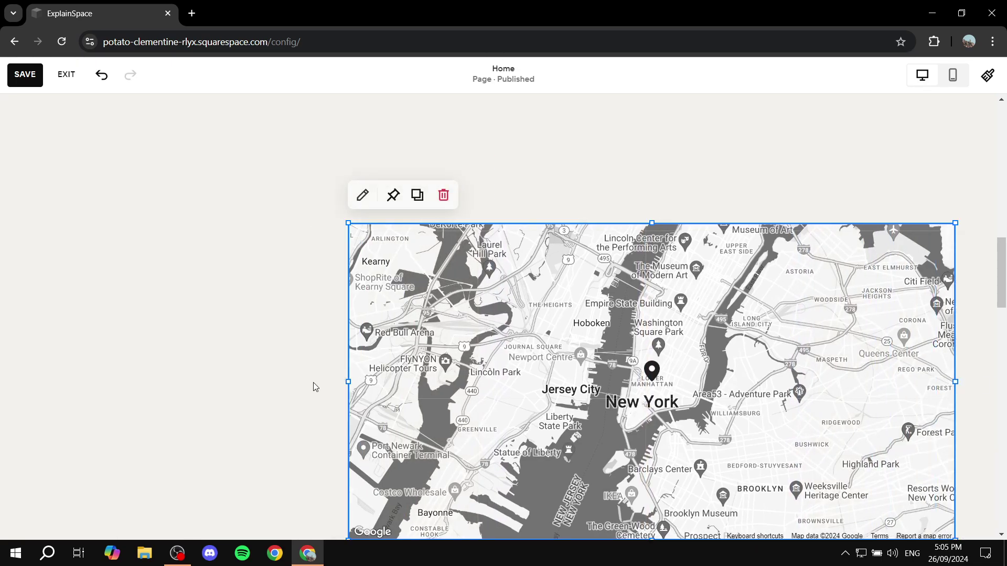
drag(350, 383, 1, 384)
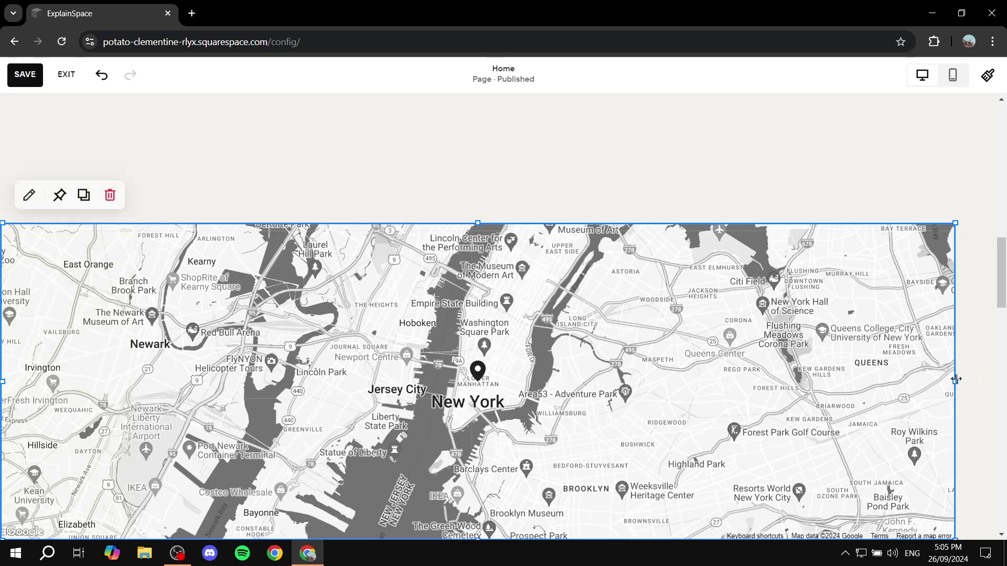
drag(955, 380, 993, 380)
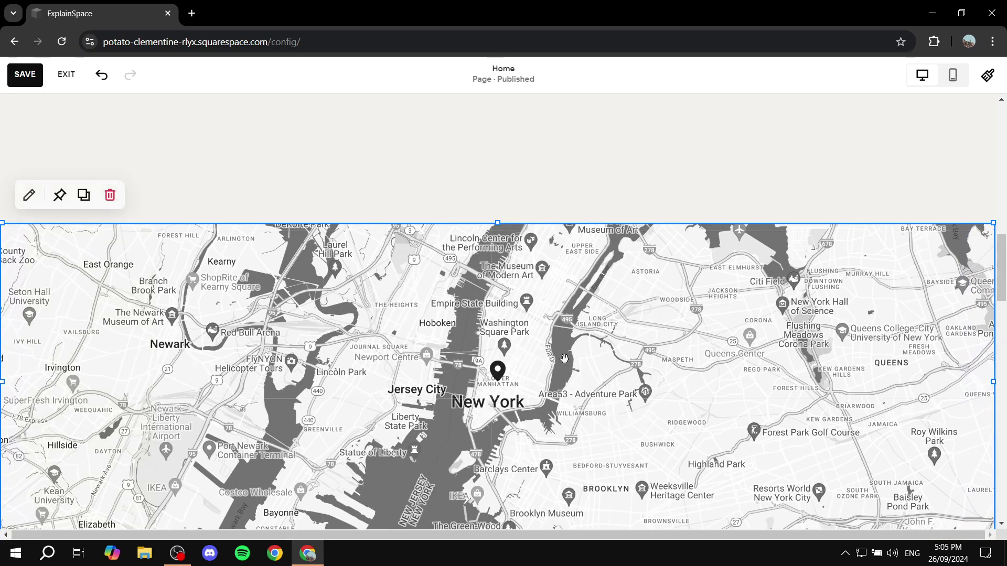
scroll(565, 358, down, 2)
scroll(748, 456, down, 1)
scroll(616, 400, up, 3)
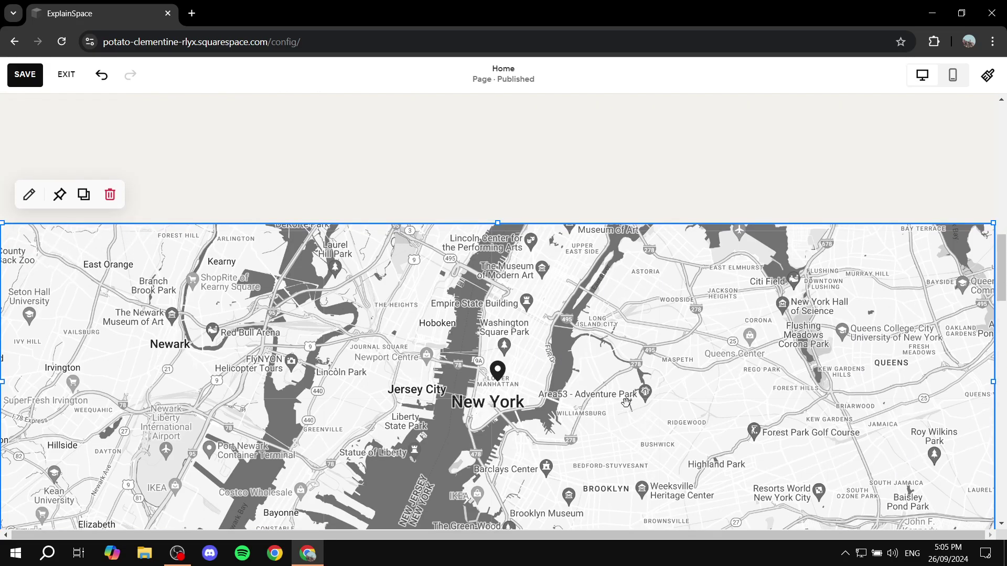
drag(995, 380, 1004, 378)
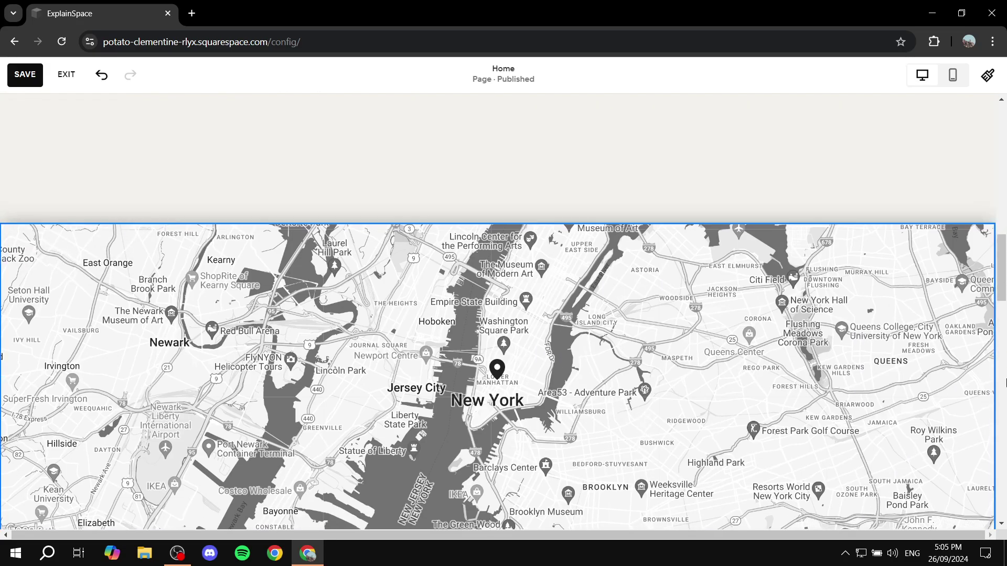
scroll(601, 306, down, 2)
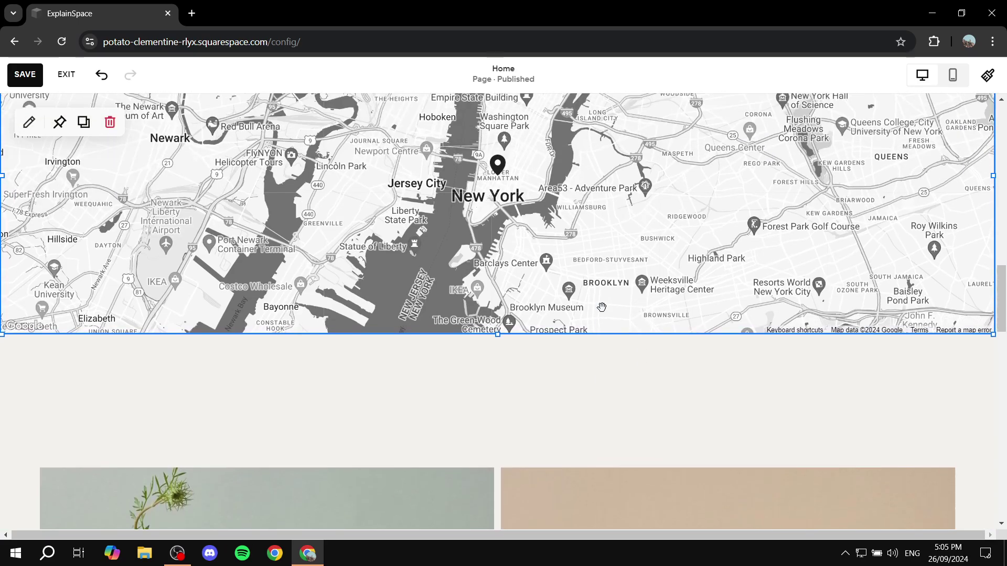
scroll(600, 306, up, 2)
drag(1004, 236, 1004, 259)
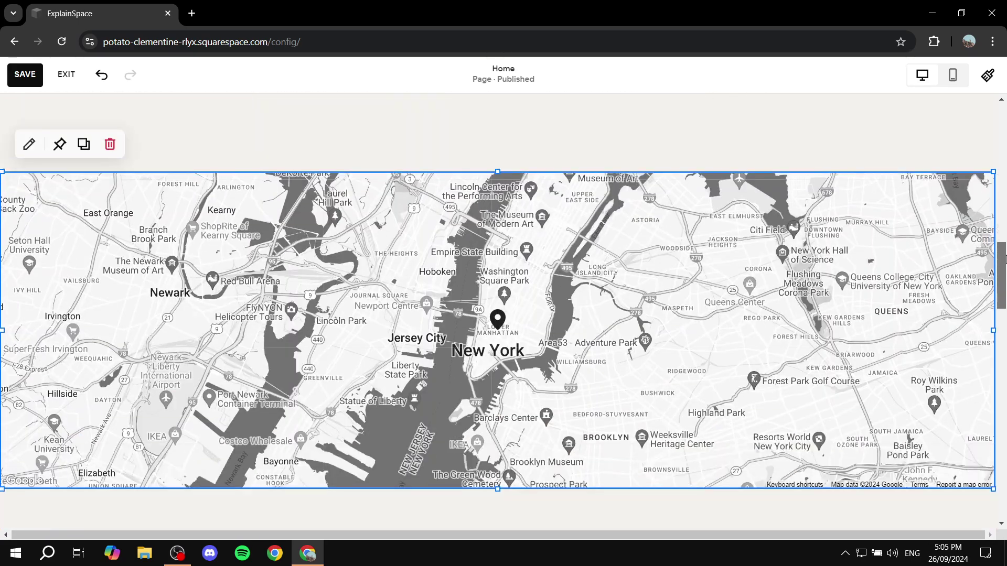
scroll(1004, 259, up, 1)
scroll(1003, 260, down, 1)
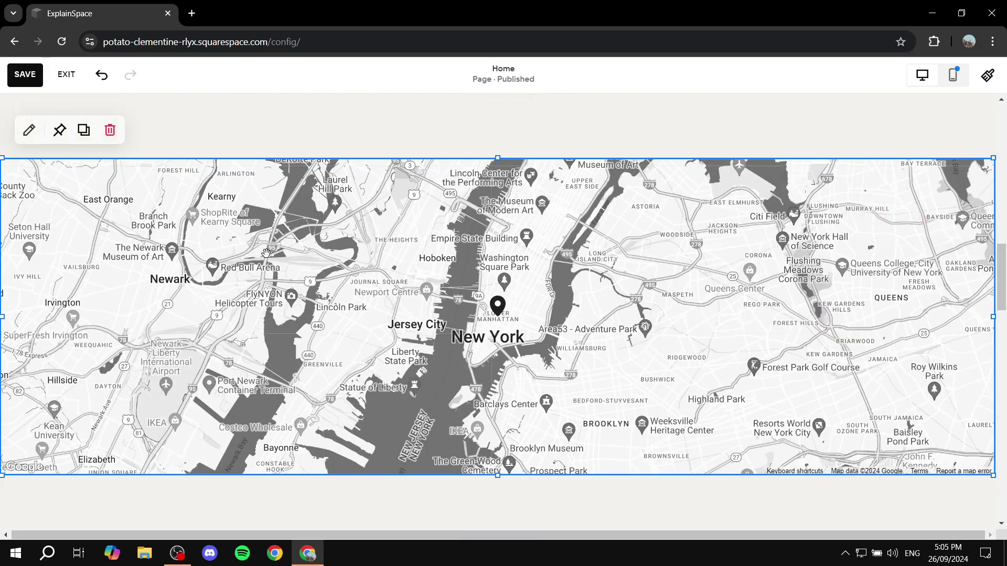
Open the map block's settings and edit the address field, leaving 8 Clarkson St unchanged.
click(30, 130)
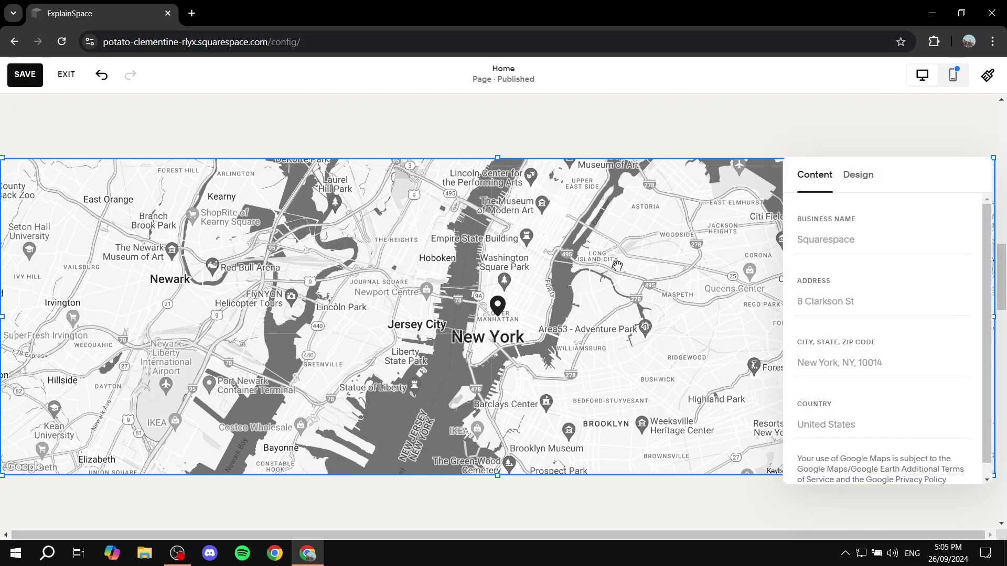
click(856, 289)
text(D)
key(BackSpace)
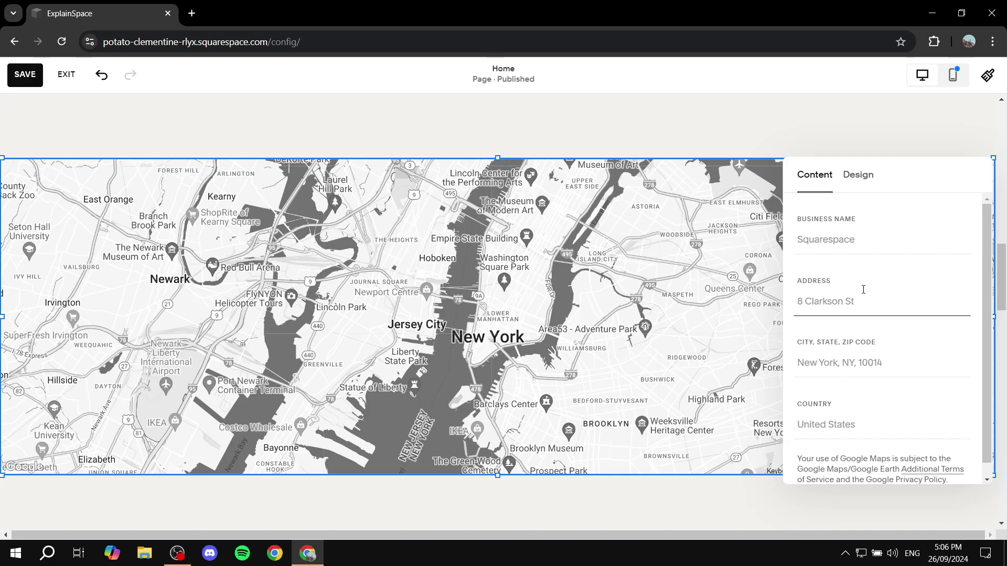
scroll(868, 338, down, 1)
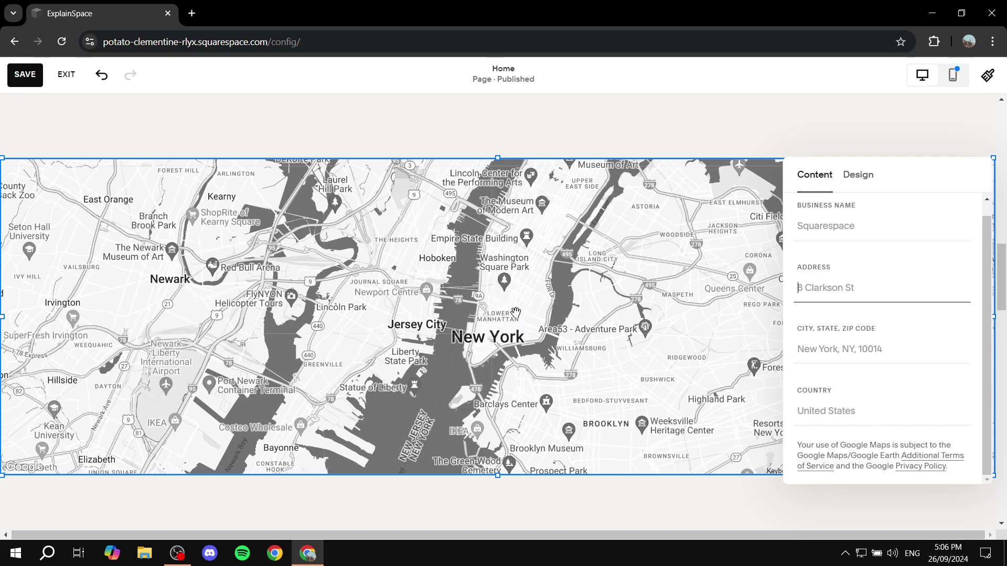
In the Design tab, try the Satellite and Dark map styles, then settle on Grayscale.
click(859, 176)
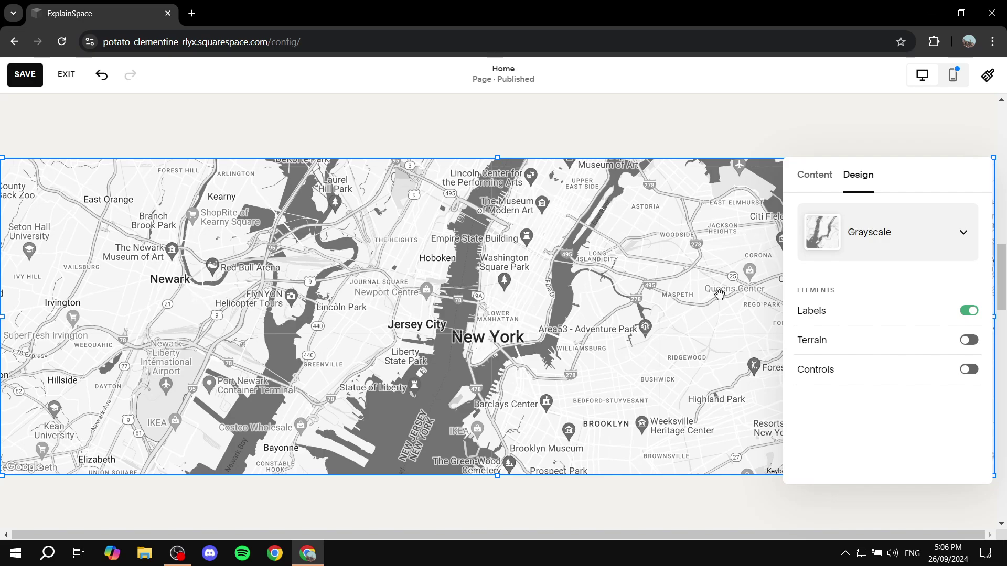
click(965, 233)
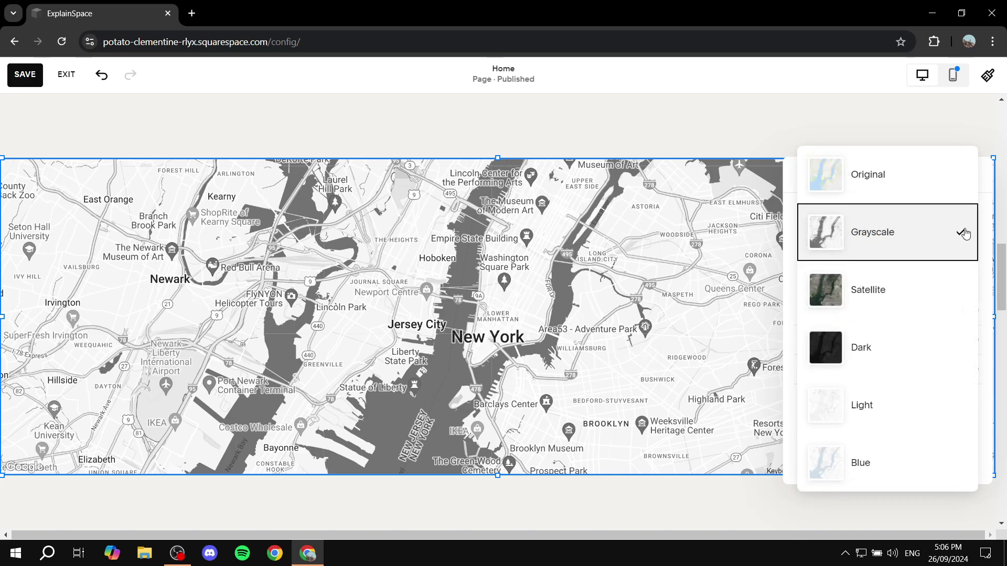
click(900, 301)
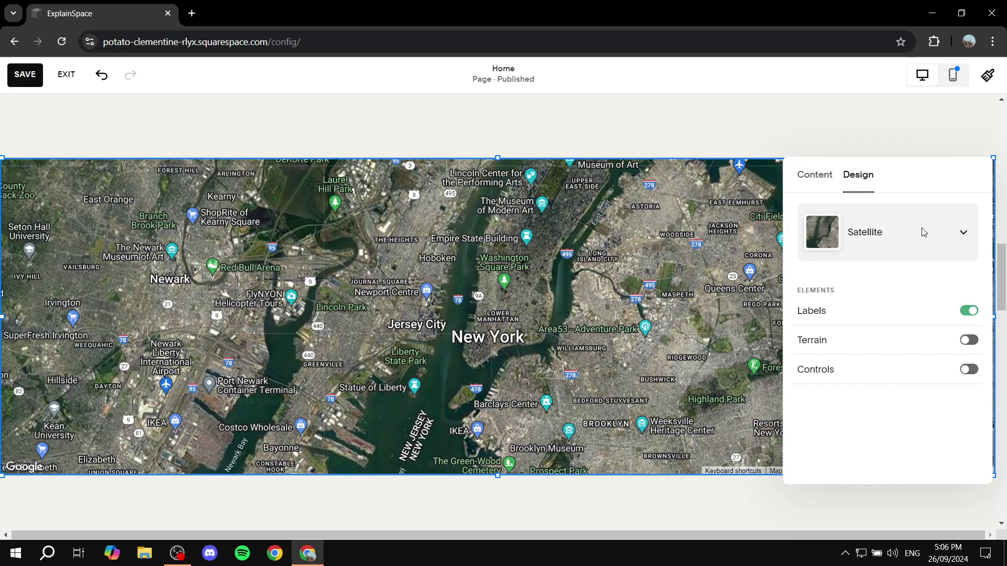
click(956, 236)
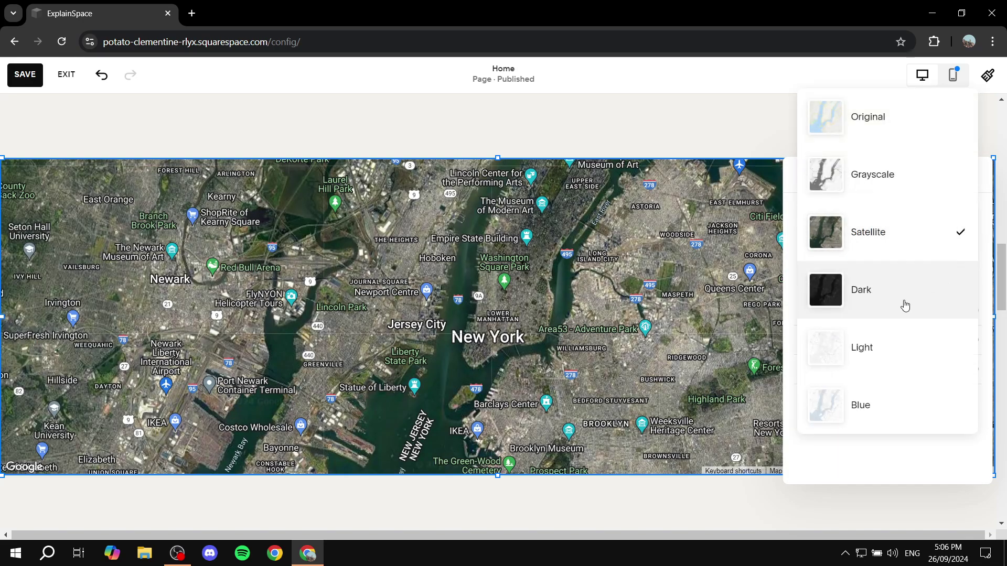
click(876, 295)
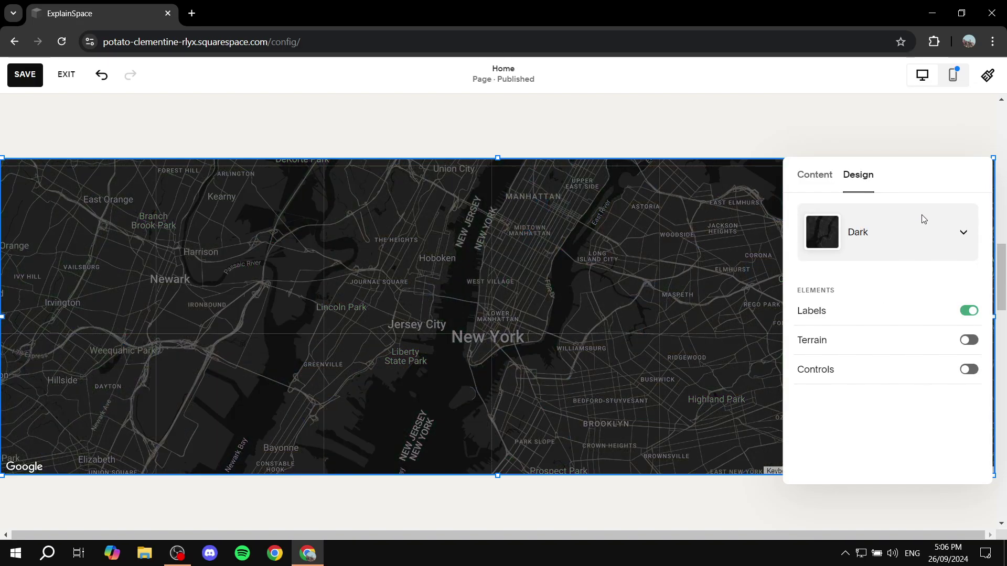
click(964, 237)
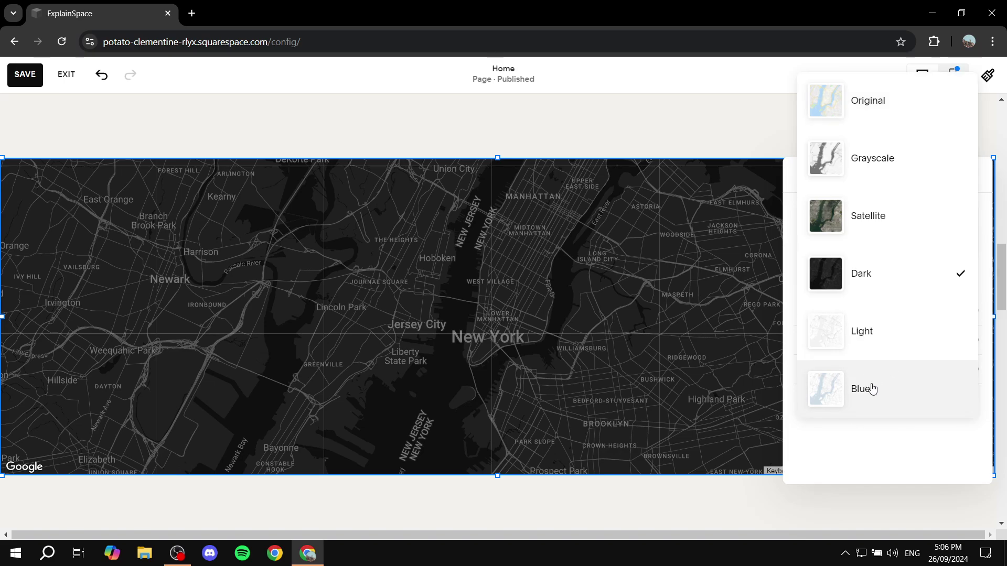
click(866, 157)
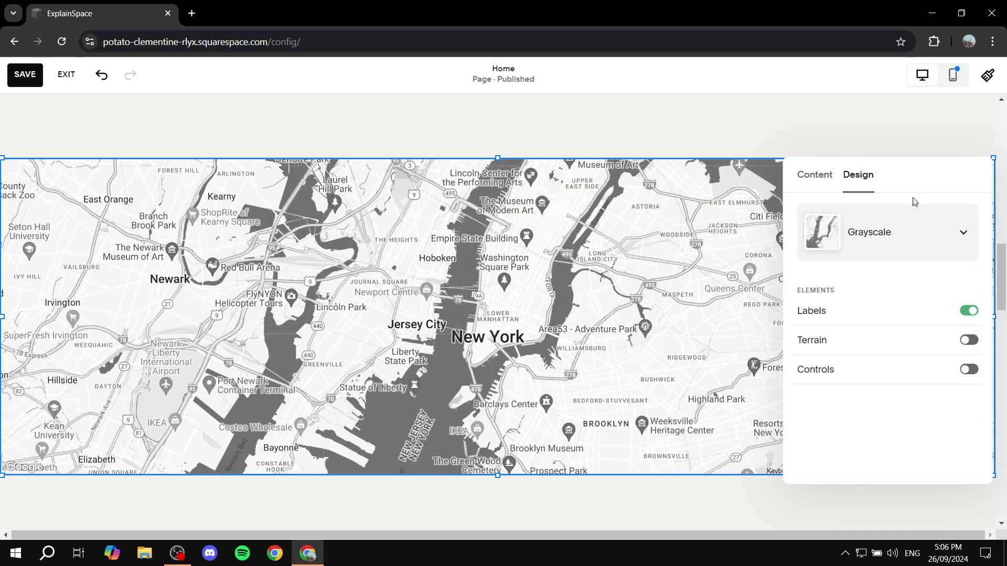
click(925, 237)
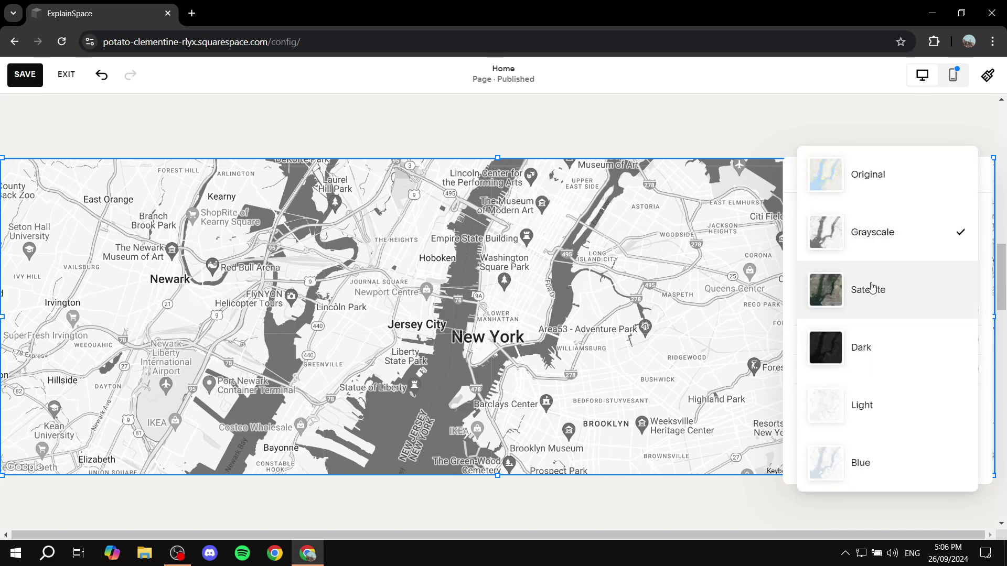
click(933, 236)
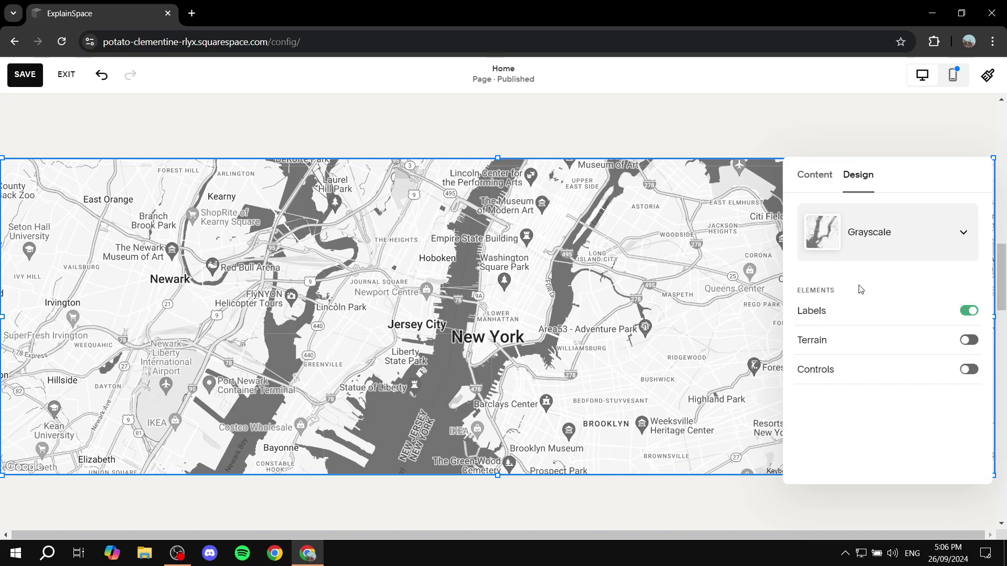
Hide map labels and switch the style to Satellite with terrain off.
click(967, 313)
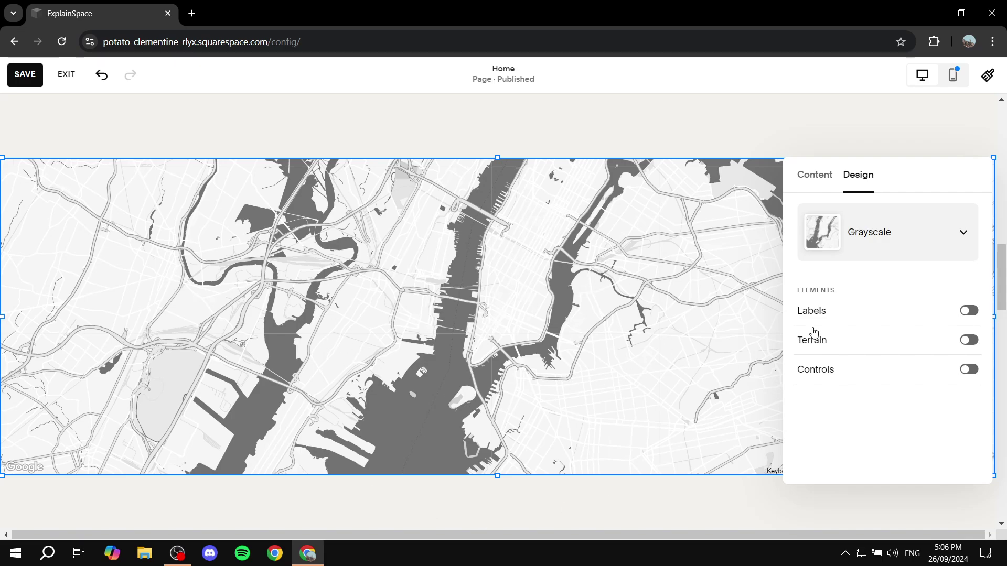
click(969, 346)
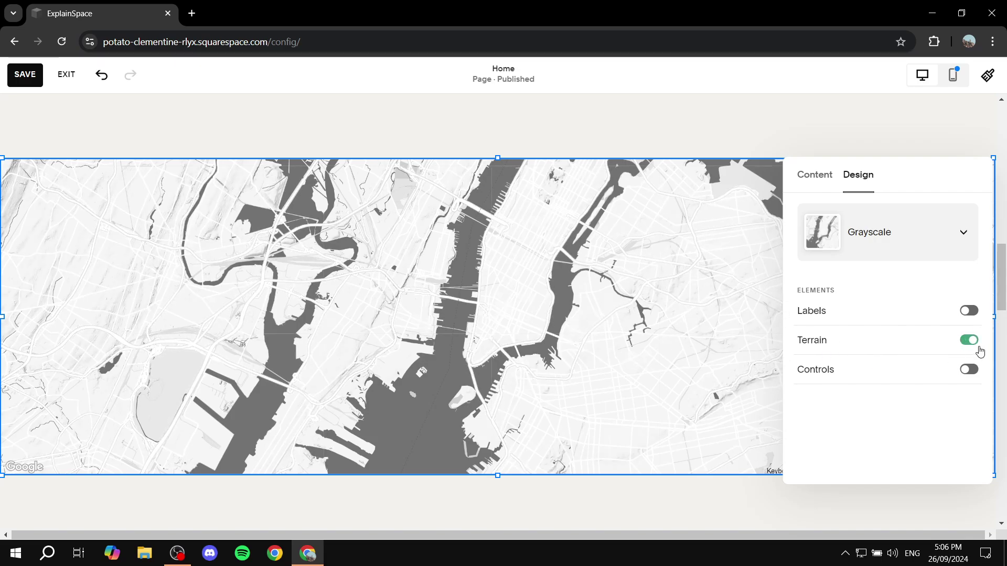
click(939, 239)
click(822, 288)
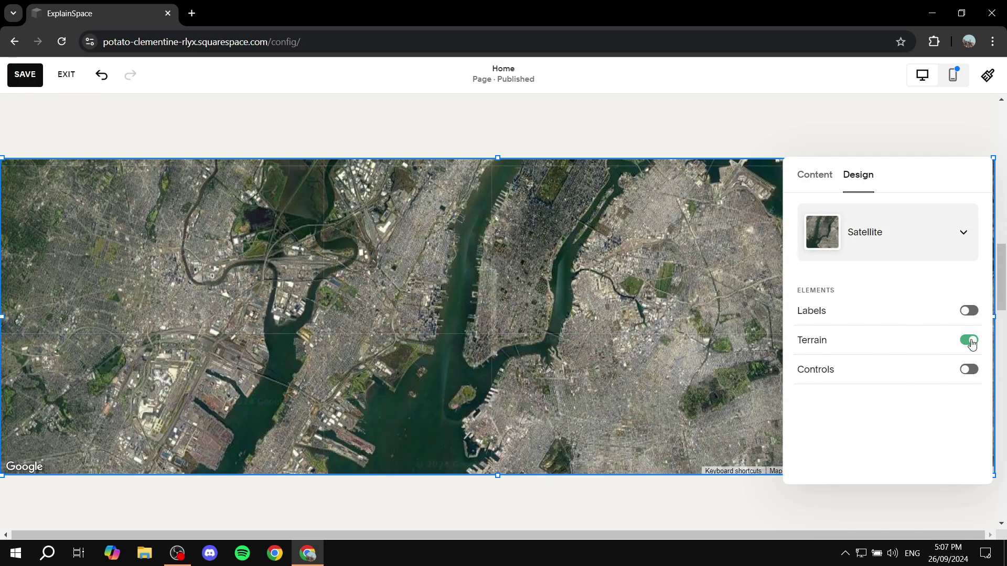
click(972, 344)
Turn the map's zoom controls off in the reopened Design settings.
click(963, 372)
mouse_move(592, 394)
mouse_down()
mouse_move(352, 369)
mouse_move(386, 333)
mouse_up()
click(386, 333)
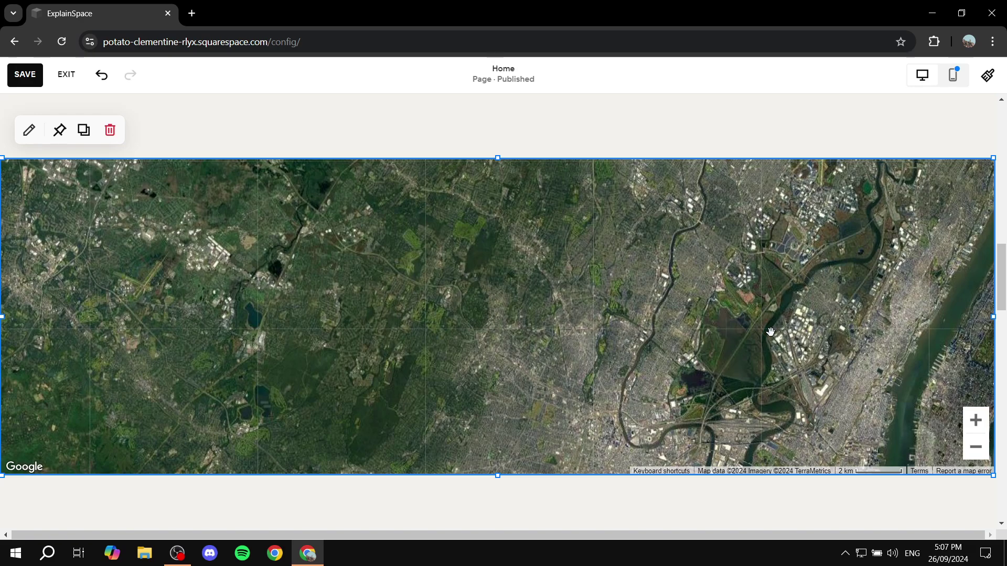
click(29, 130)
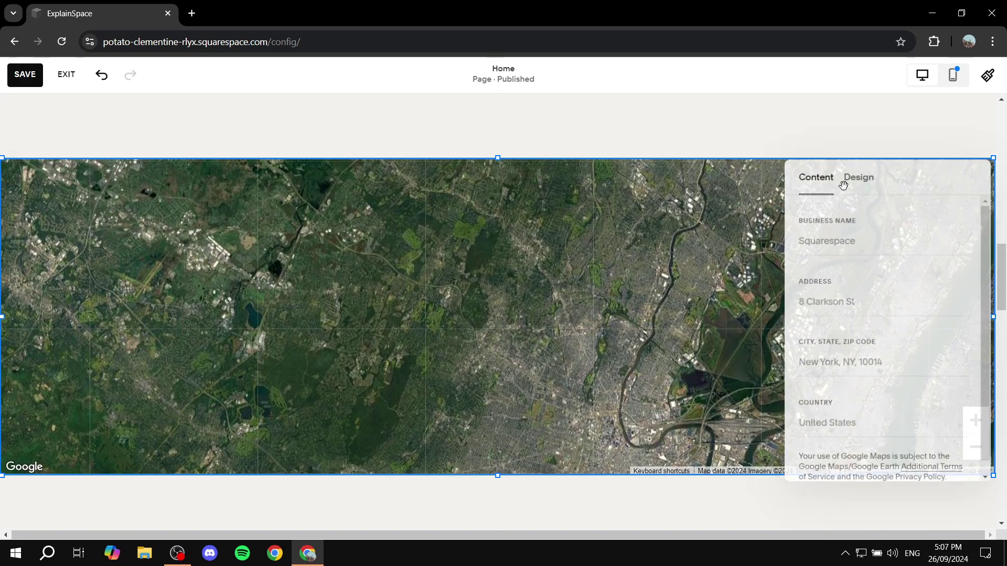
click(852, 177)
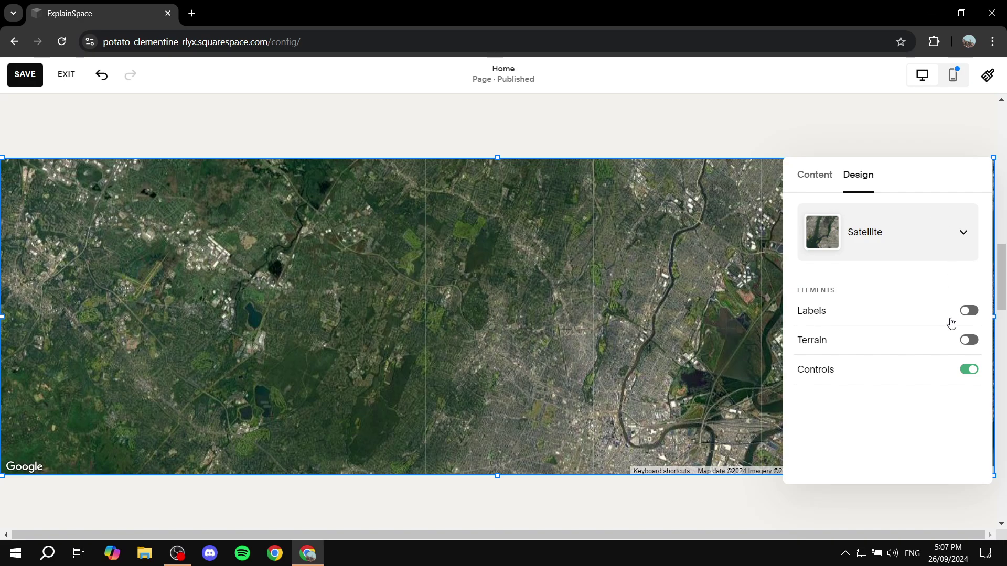
click(968, 369)
click(815, 178)
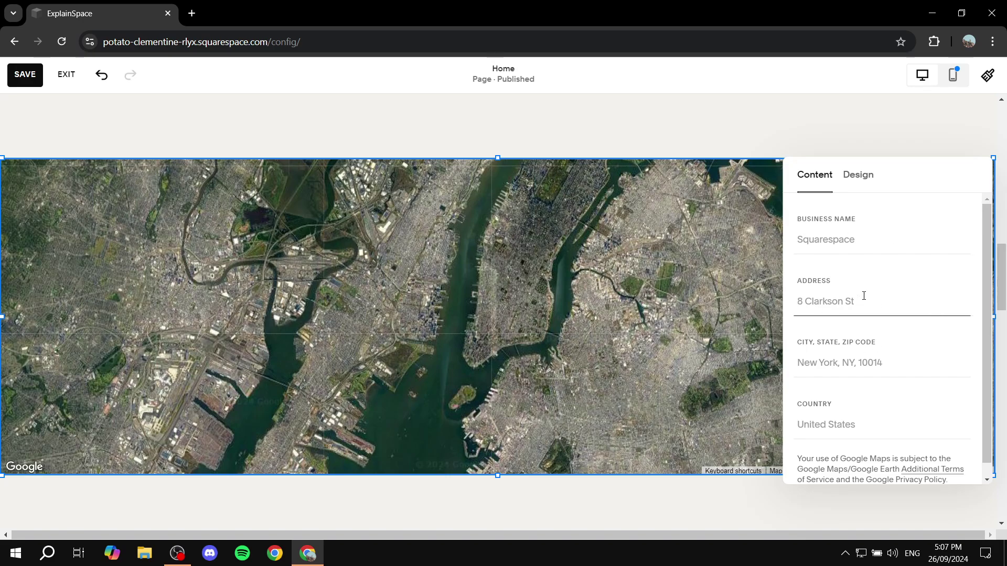
text(iawats)
click(959, 301)
click(547, 290)
scroll(484, 309, up, 1)
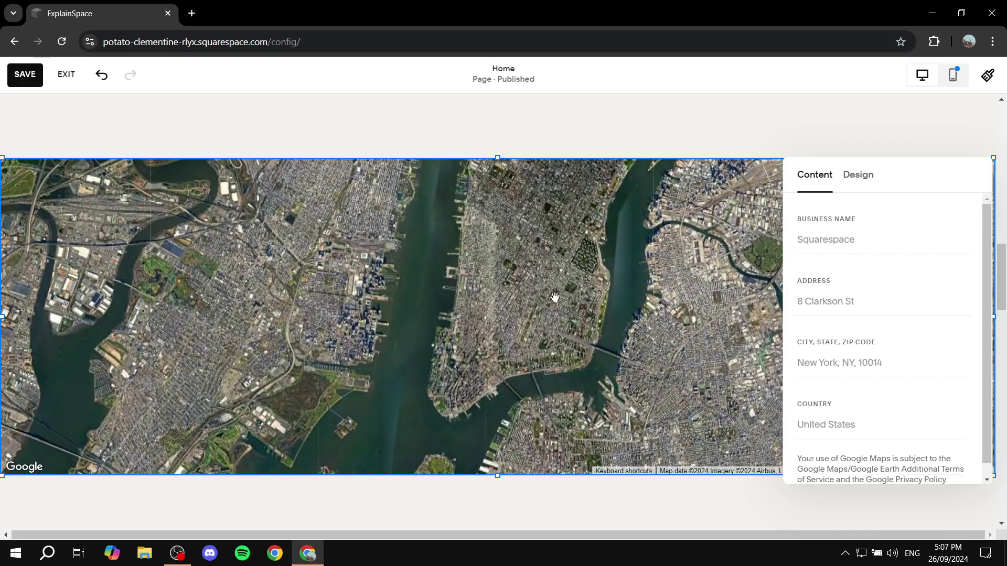
click(535, 133)
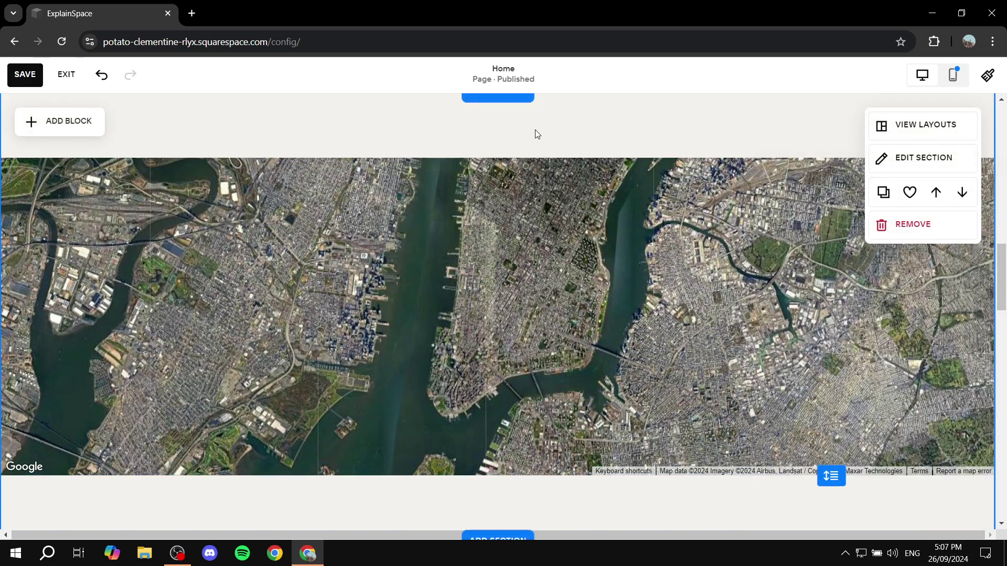
click(26, 73)
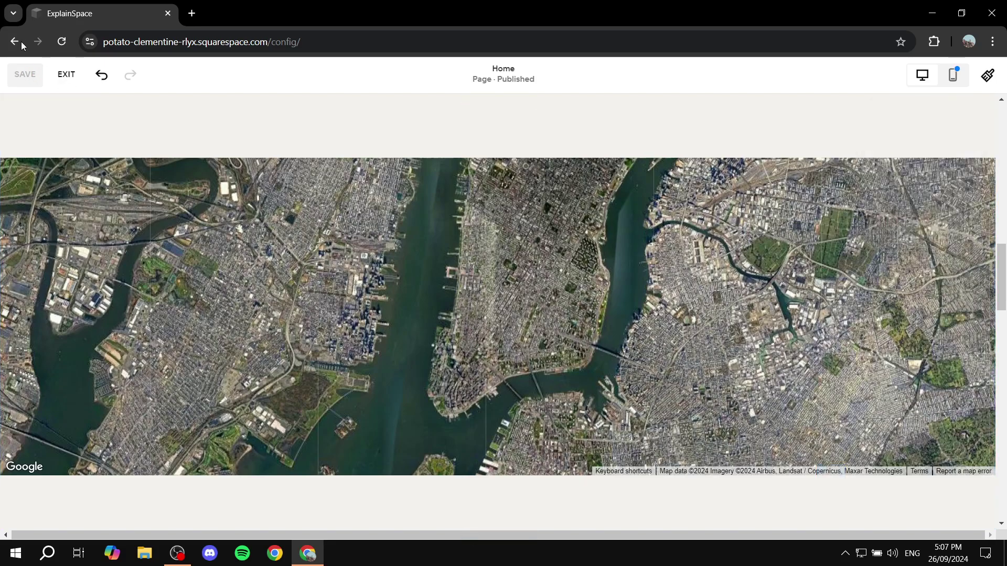
Open a new Chrome tab and go to elfsight.com, fixing a typo in the address.
click(193, 13)
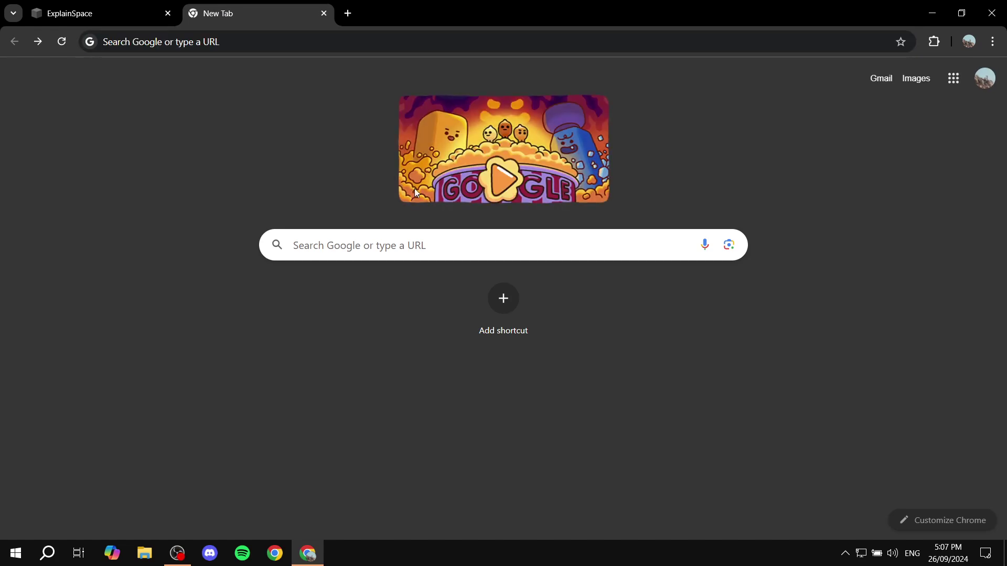
click(248, 41)
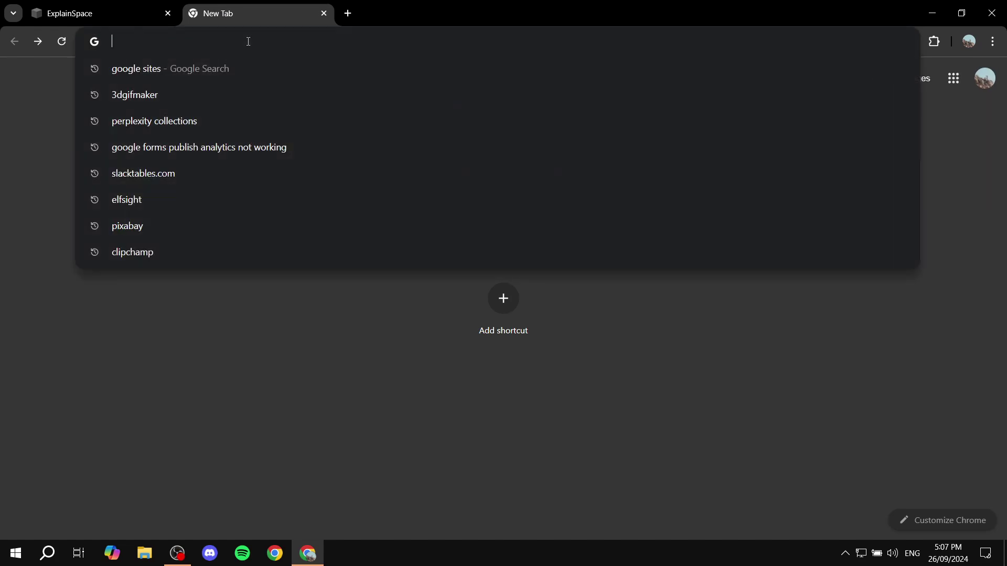
text(elfsight.cco)
key(BackSpace)
key(BackSpace)
text(o)
key(BackSpace)
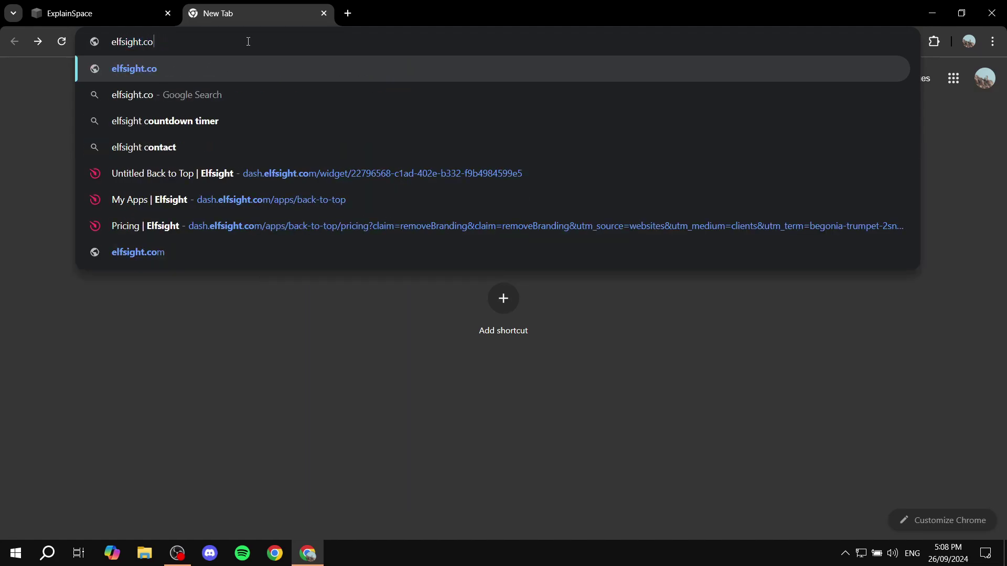
text(m)
key(Return)
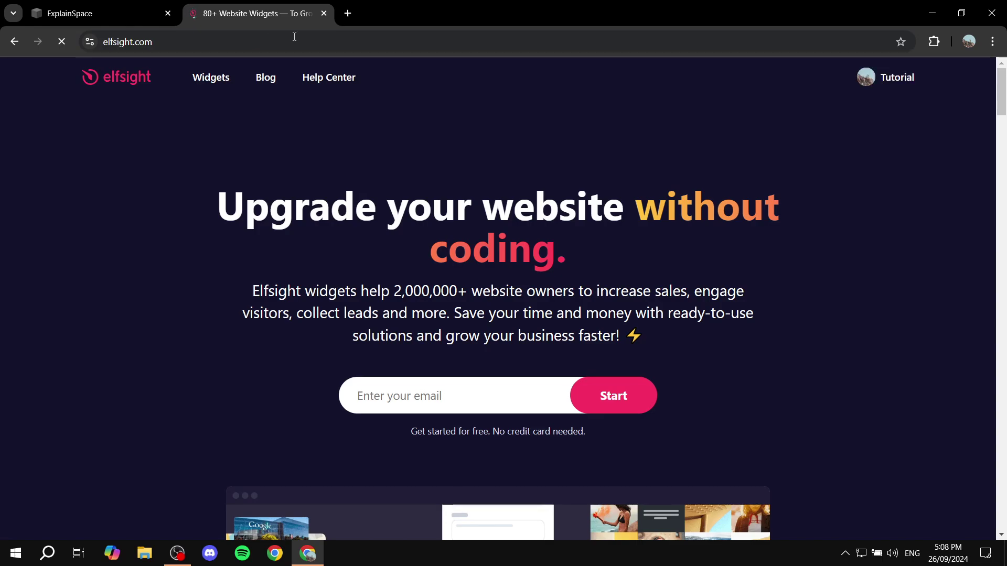
From the Elfsight dashboard, search the app catalog for Google Maps and choose Multiple Locations.
click(482, 404)
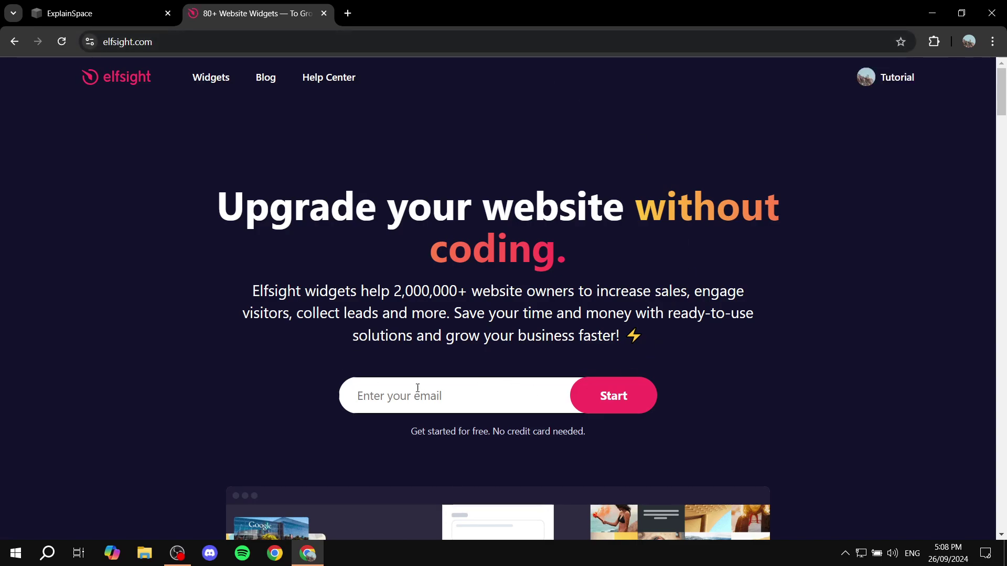
click(898, 87)
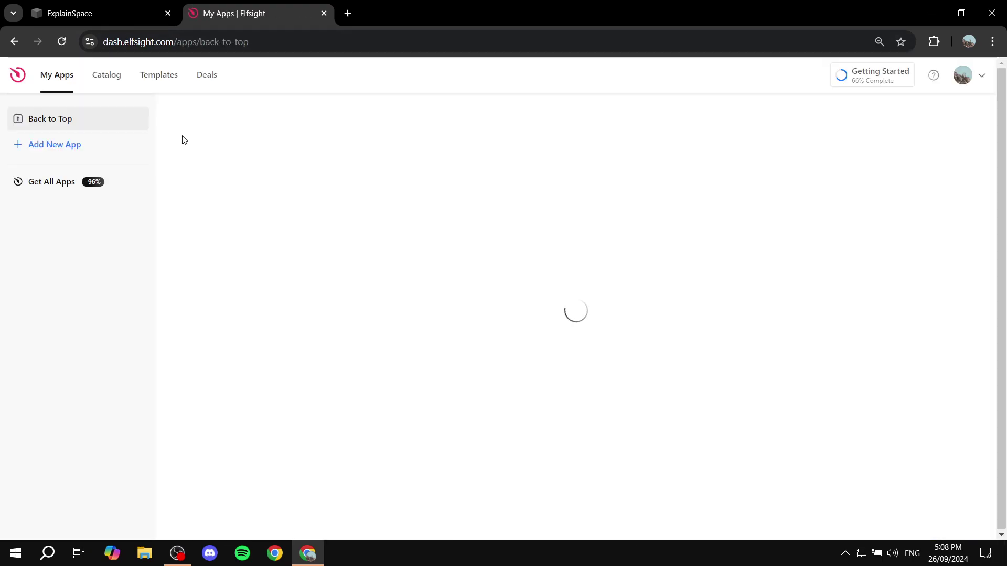
click(110, 76)
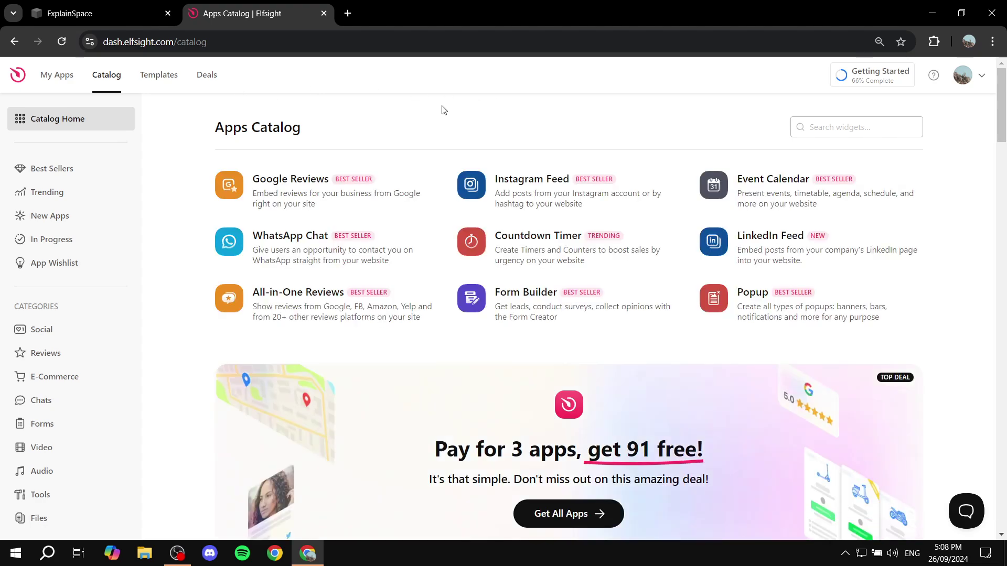
click(814, 124)
text(map)
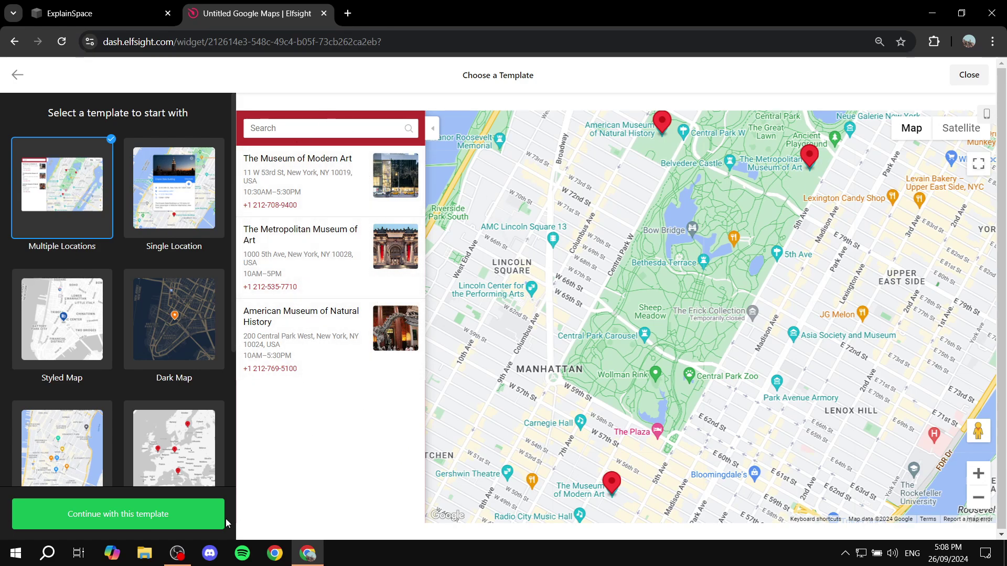
Continue with the Multiple Locations template, pan the preview, and publish the widget.
click(123, 519)
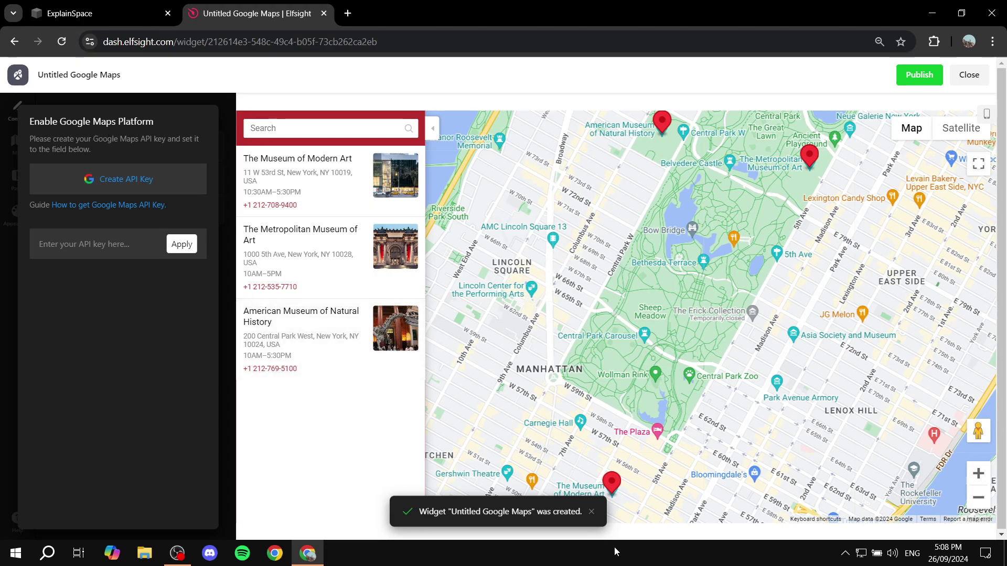
click(591, 512)
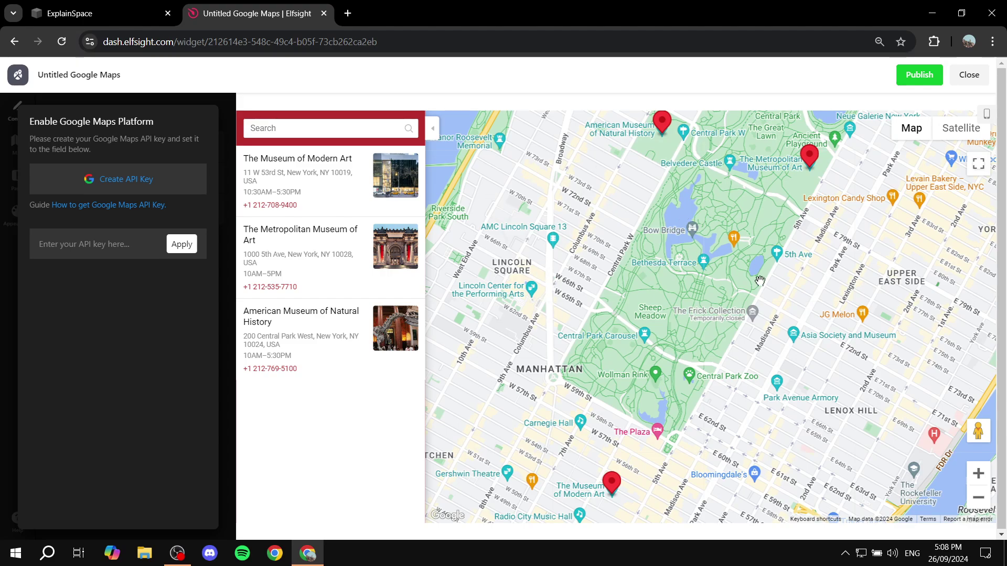
drag(795, 181, 712, 279)
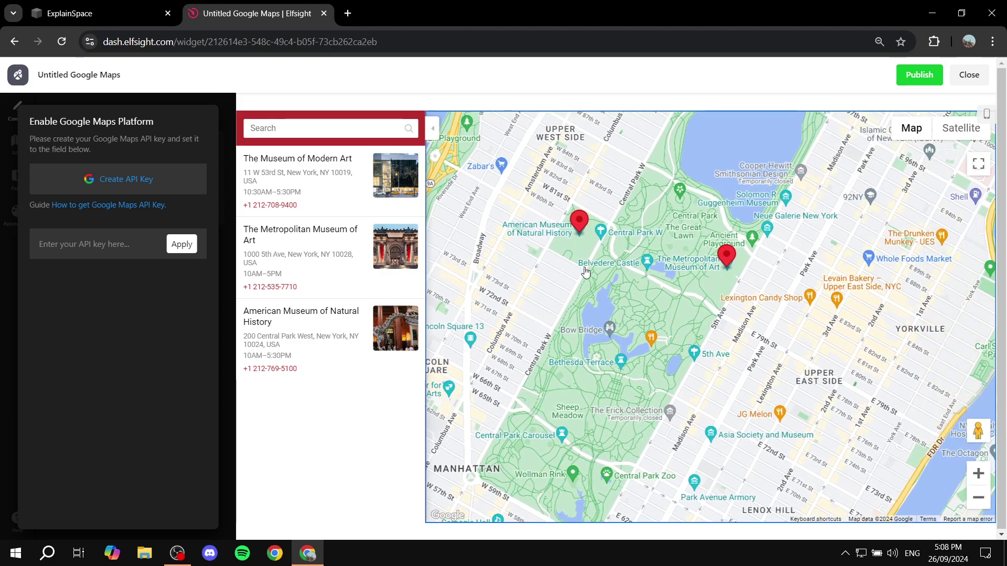
drag(568, 300, 627, 204)
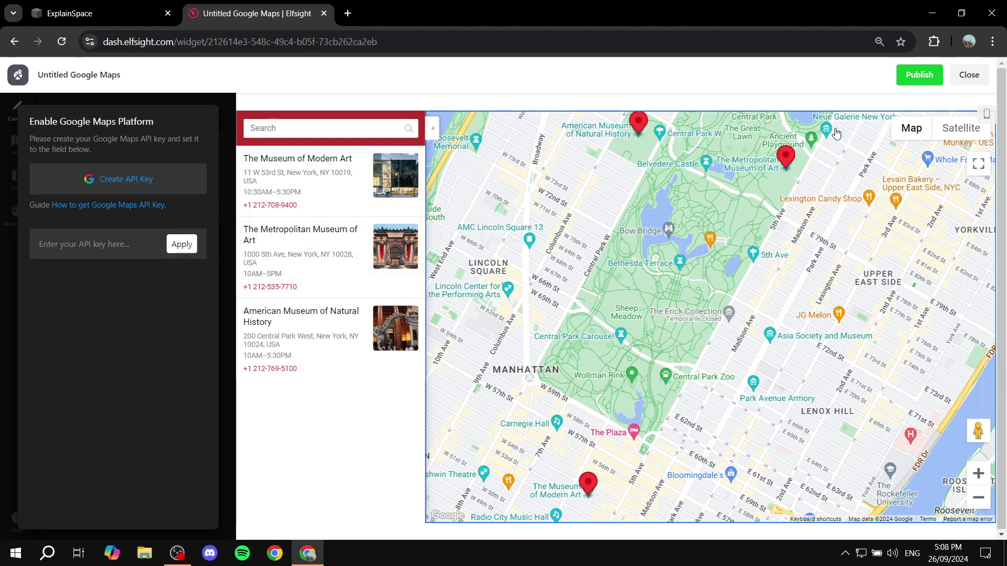
click(919, 75)
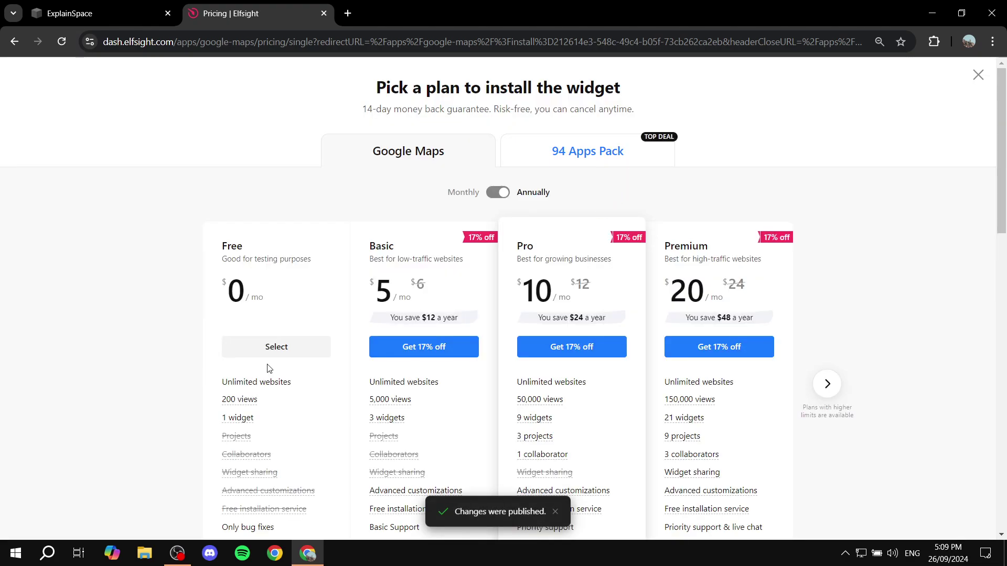
Pick Elfsight's Free plan and copy the Google Maps widget embed code.
click(271, 350)
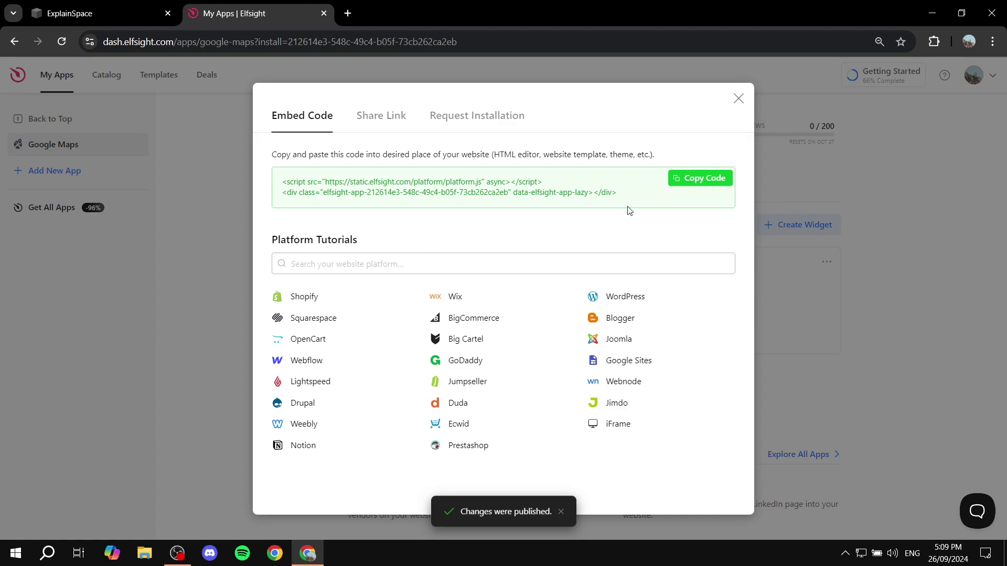
click(708, 178)
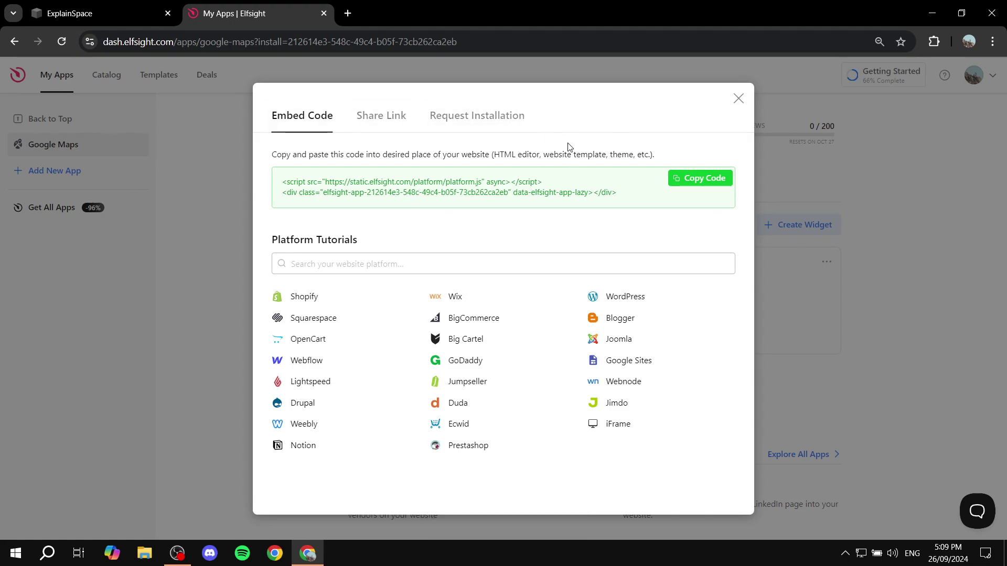
Back in Squarespace, add a blank section below the map with a Code block.
click(323, 13)
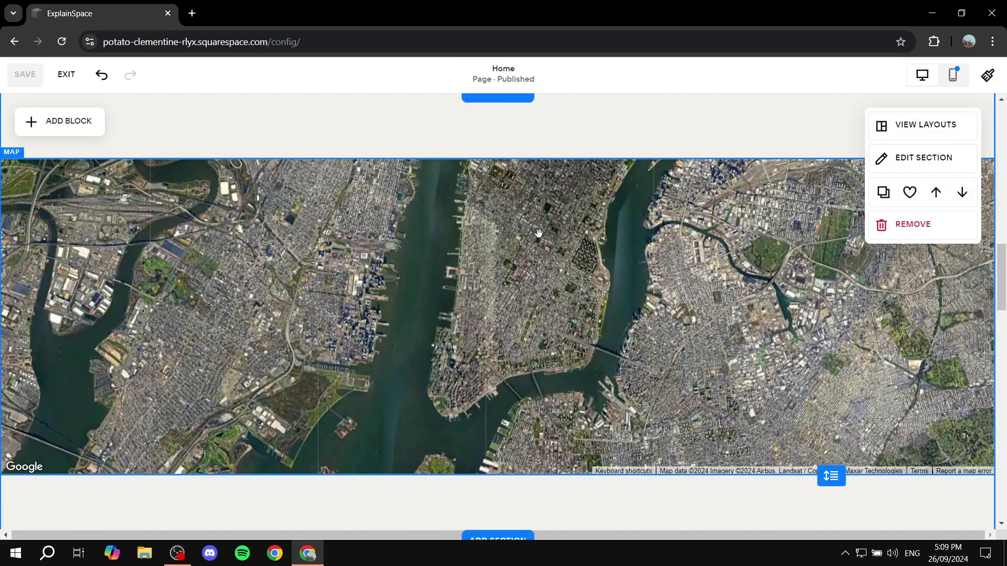
scroll(541, 234, down, 1)
scroll(538, 236, down, 4)
click(491, 214)
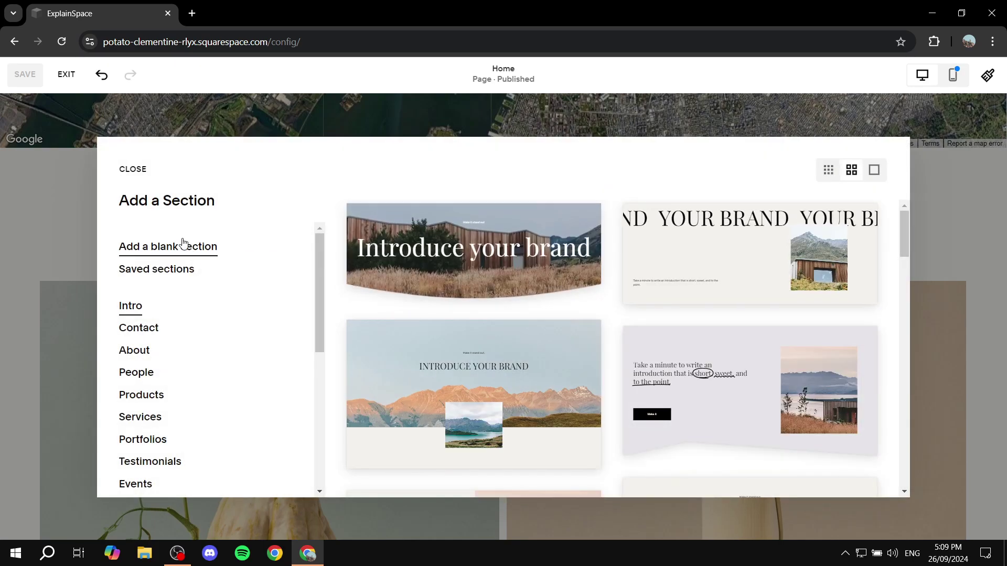
click(184, 243)
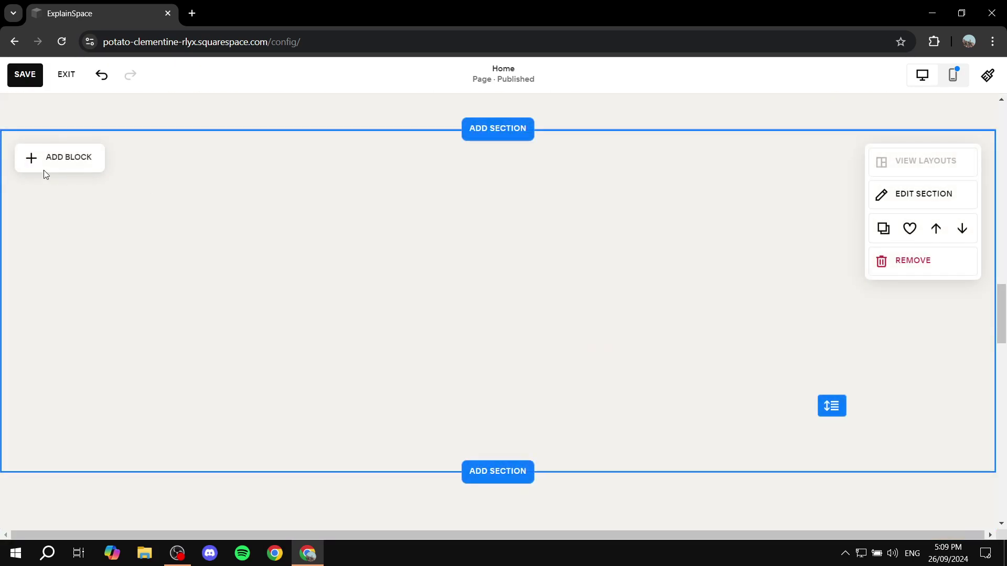
click(61, 152)
scroll(189, 377, down, 1)
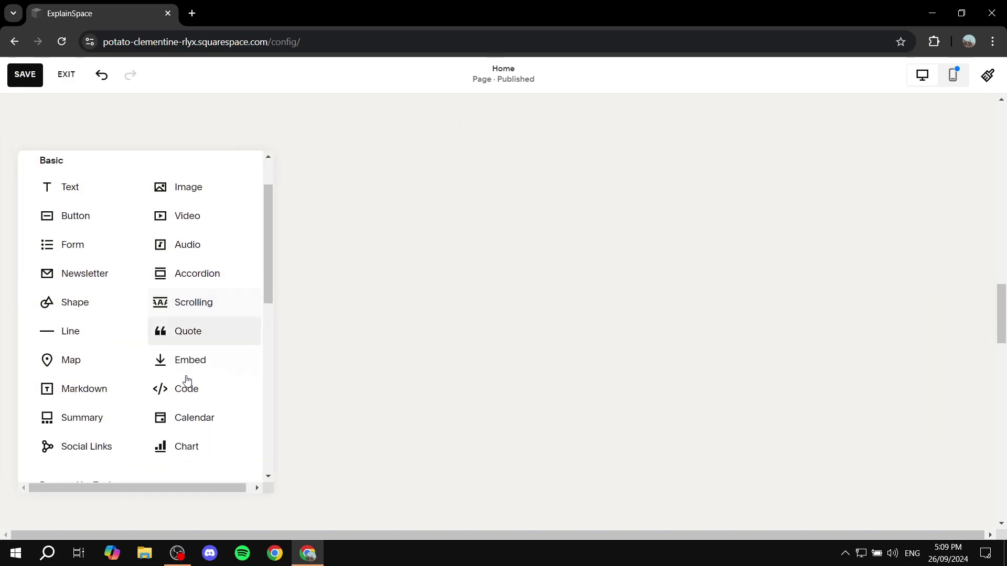
click(192, 399)
Paste the Elfsight embed code over the code block's Hello, World! placeholder.
double_click(144, 261)
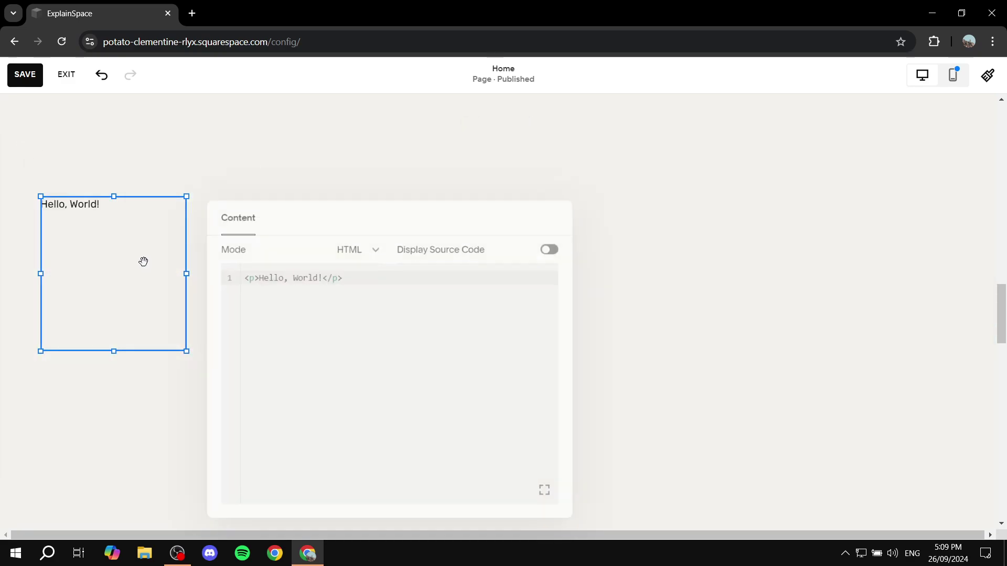
drag(355, 283, 203, 273)
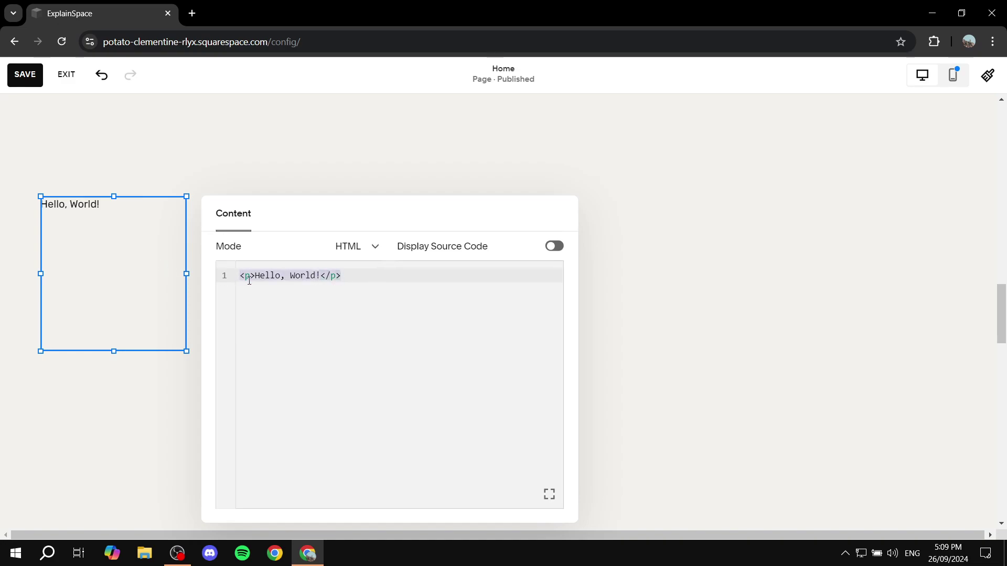
key(ctrl+v)
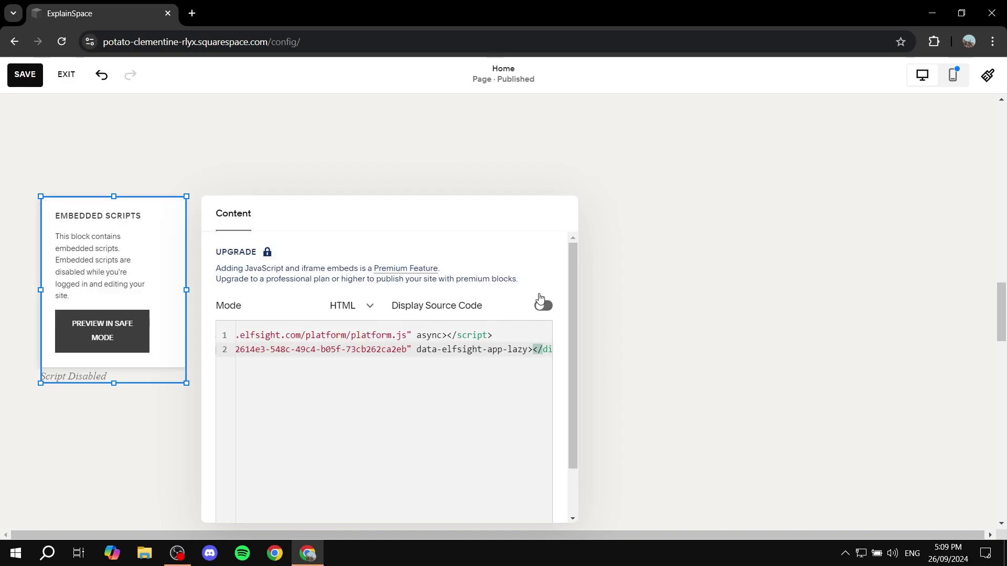
click(629, 261)
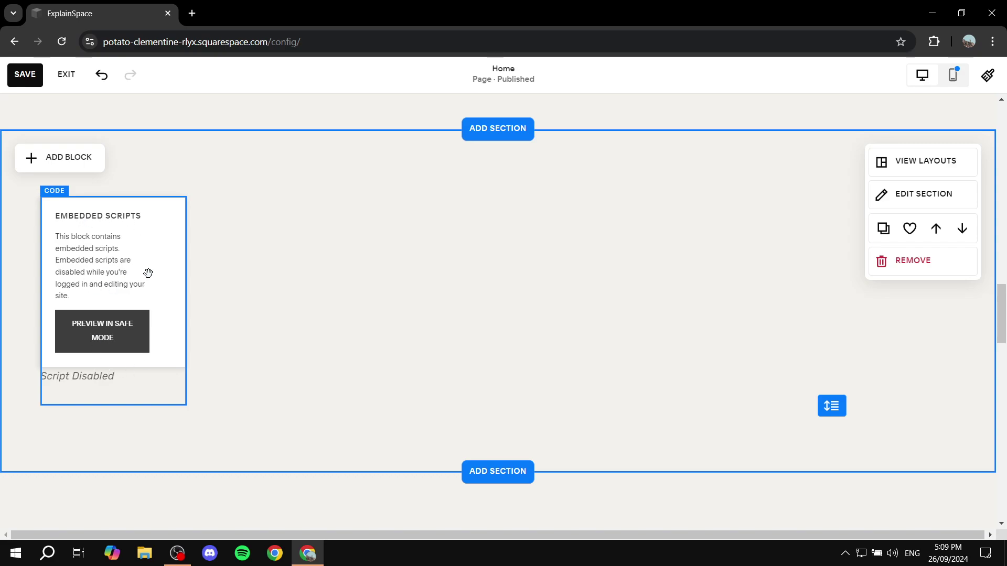
Move the Elfsight code block, then delete it.
drag(149, 274, 307, 276)
click(597, 274)
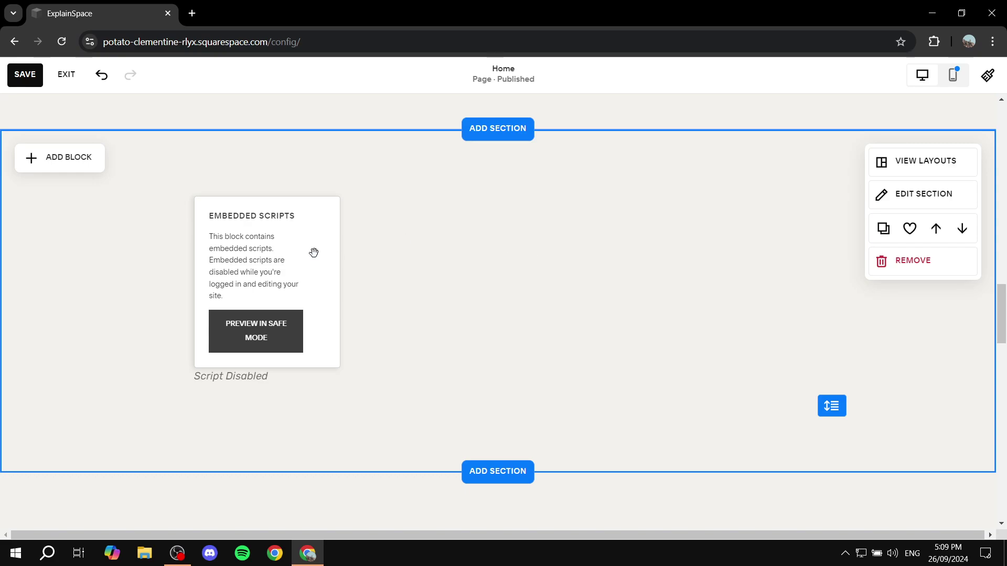
click(240, 268)
key(Delete)
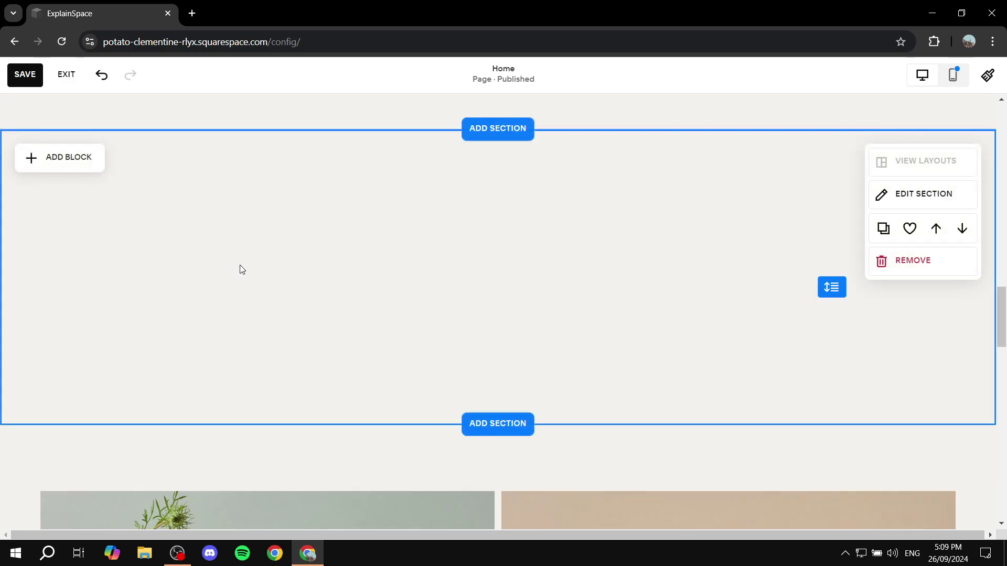
Remove the now-empty section and reposition the satellite map block on the grid.
click(910, 266)
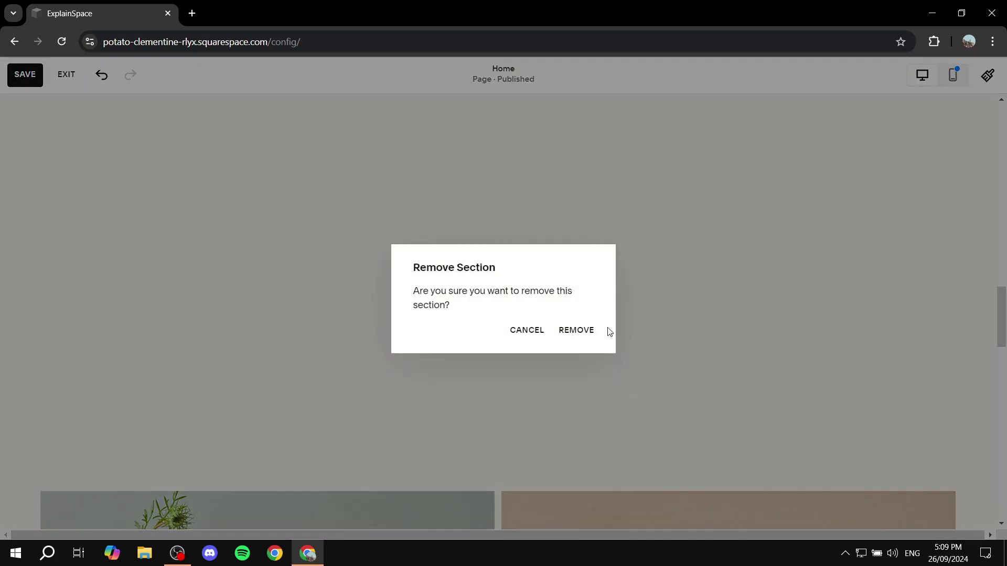
click(572, 329)
scroll(440, 241, up, 4)
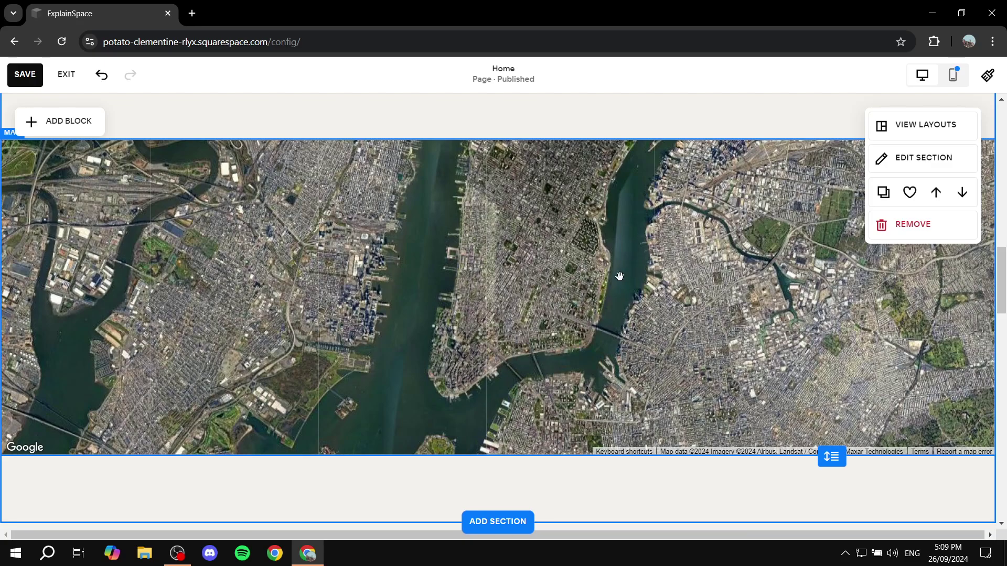
mouse_move(619, 277)
mouse_down()
mouse_move(621, 329)
mouse_move(635, 288)
mouse_up()
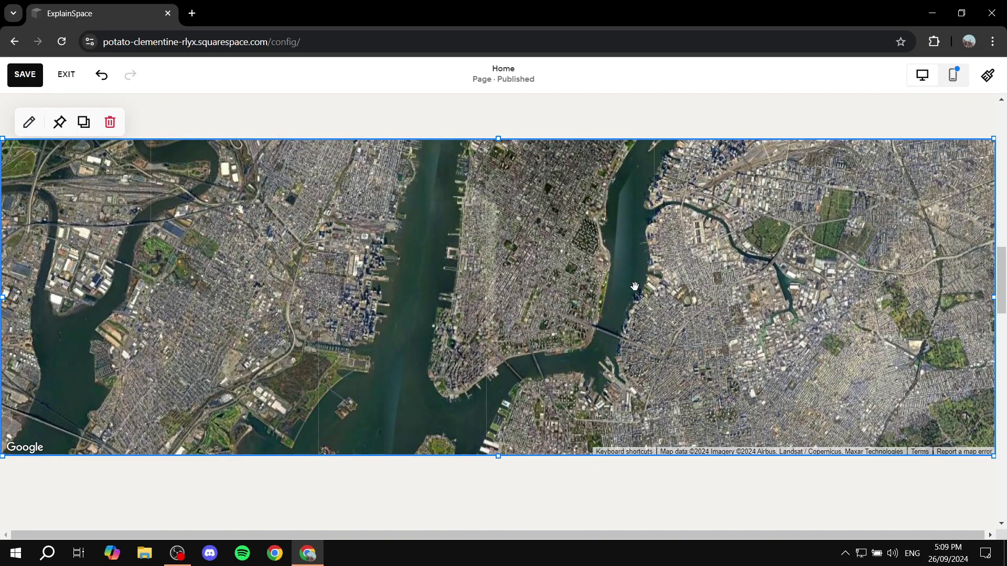